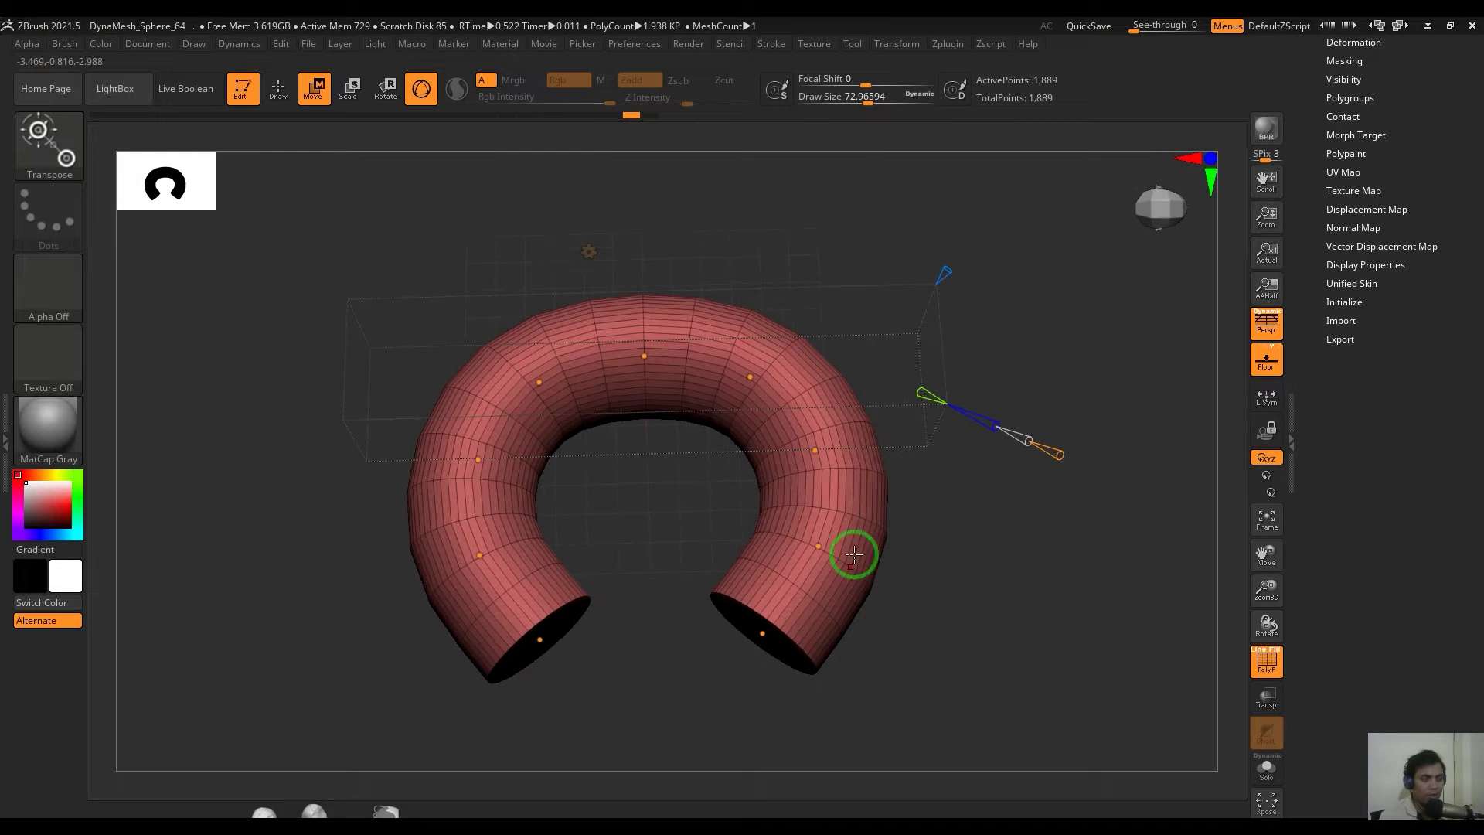
Undo the last Bend Curve deformation to get the undeformed straight cylinder back.
key(ctrl+z)
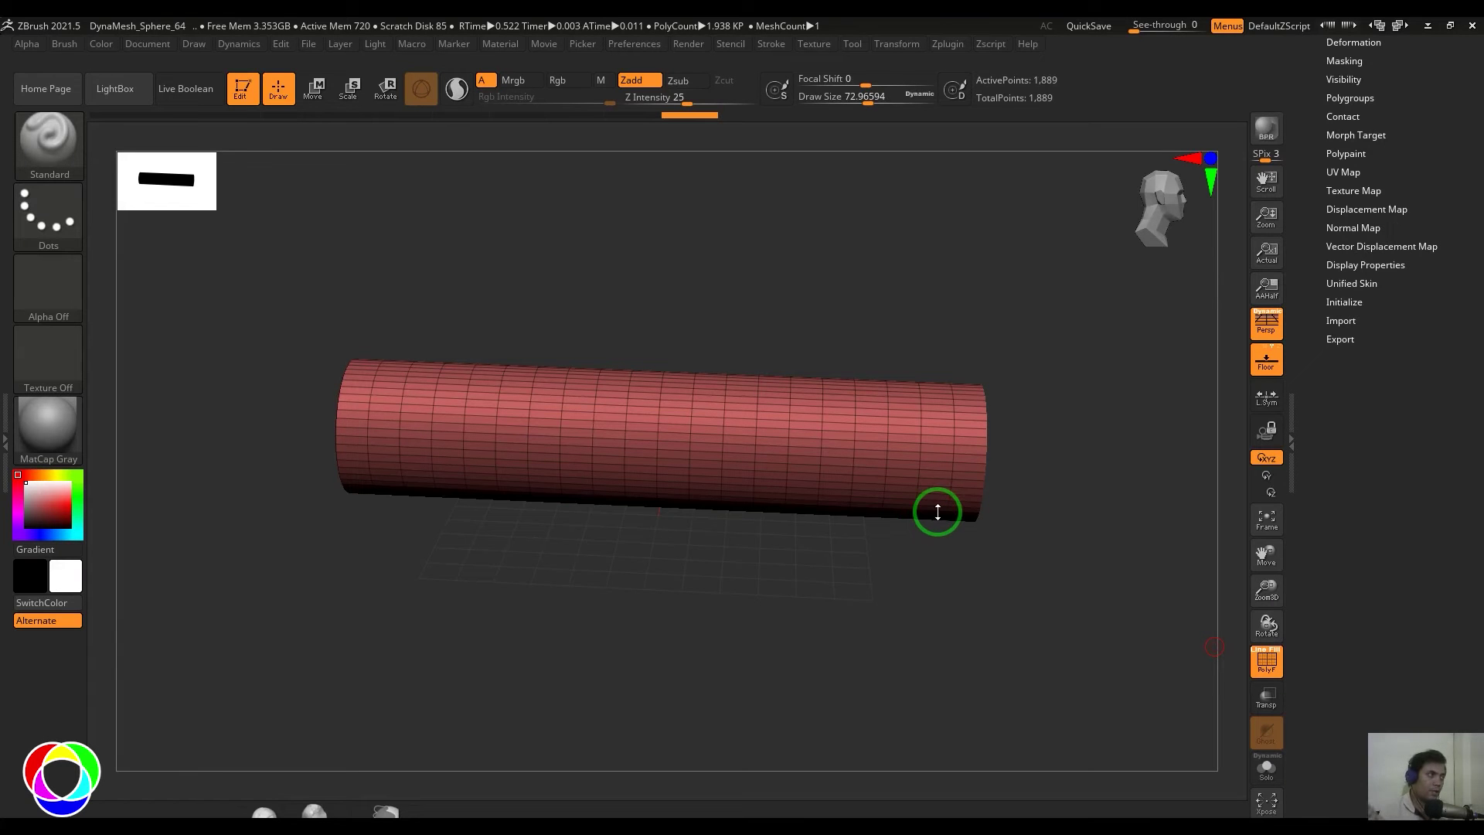
Apply the Bend Curve deformer to the cylinder from the Move gizmo's Transform Type list.
drag(812, 543, 830, 562)
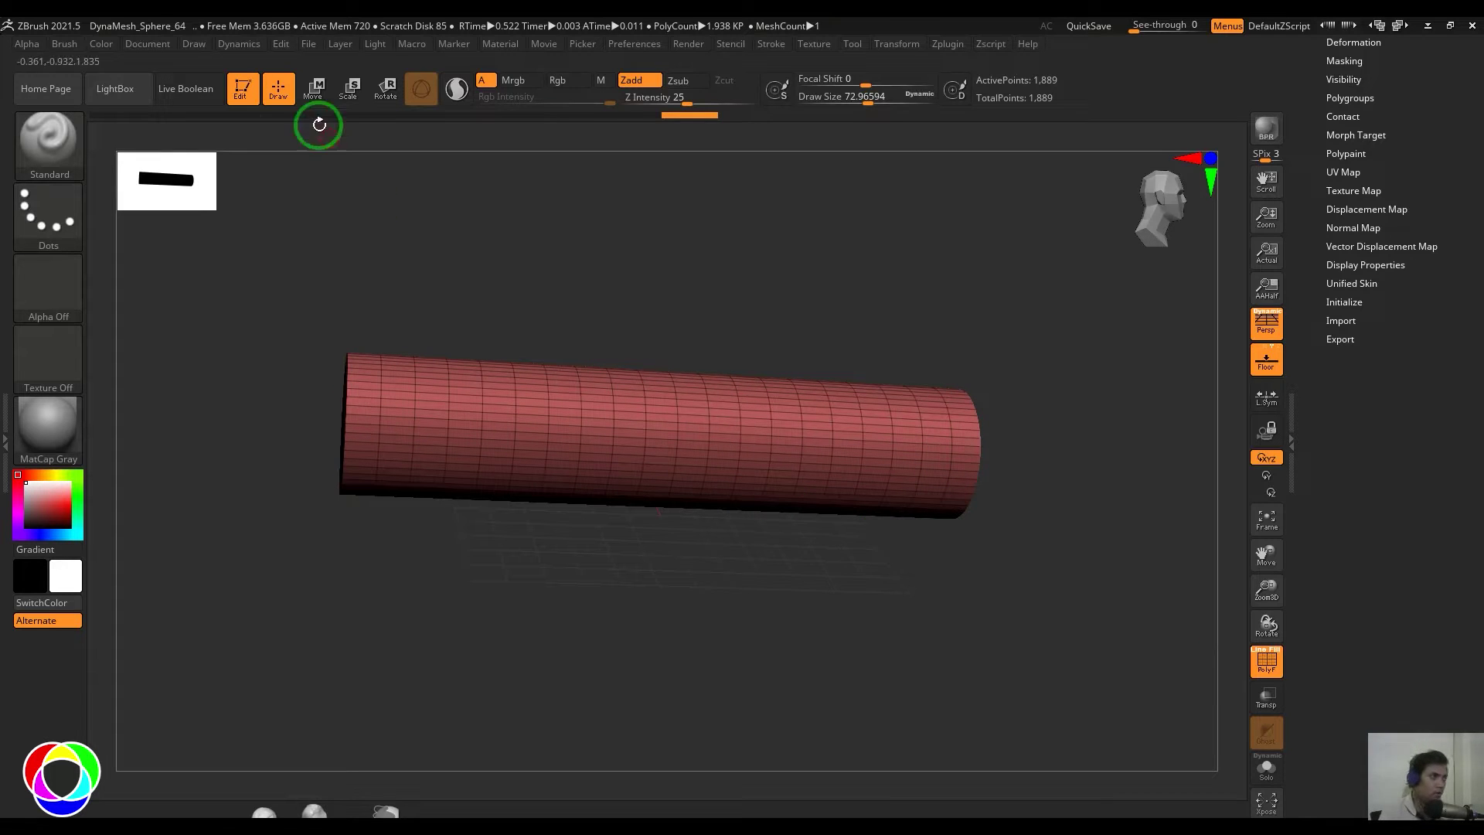
click(314, 90)
shift+drag(842, 613, 824, 617)
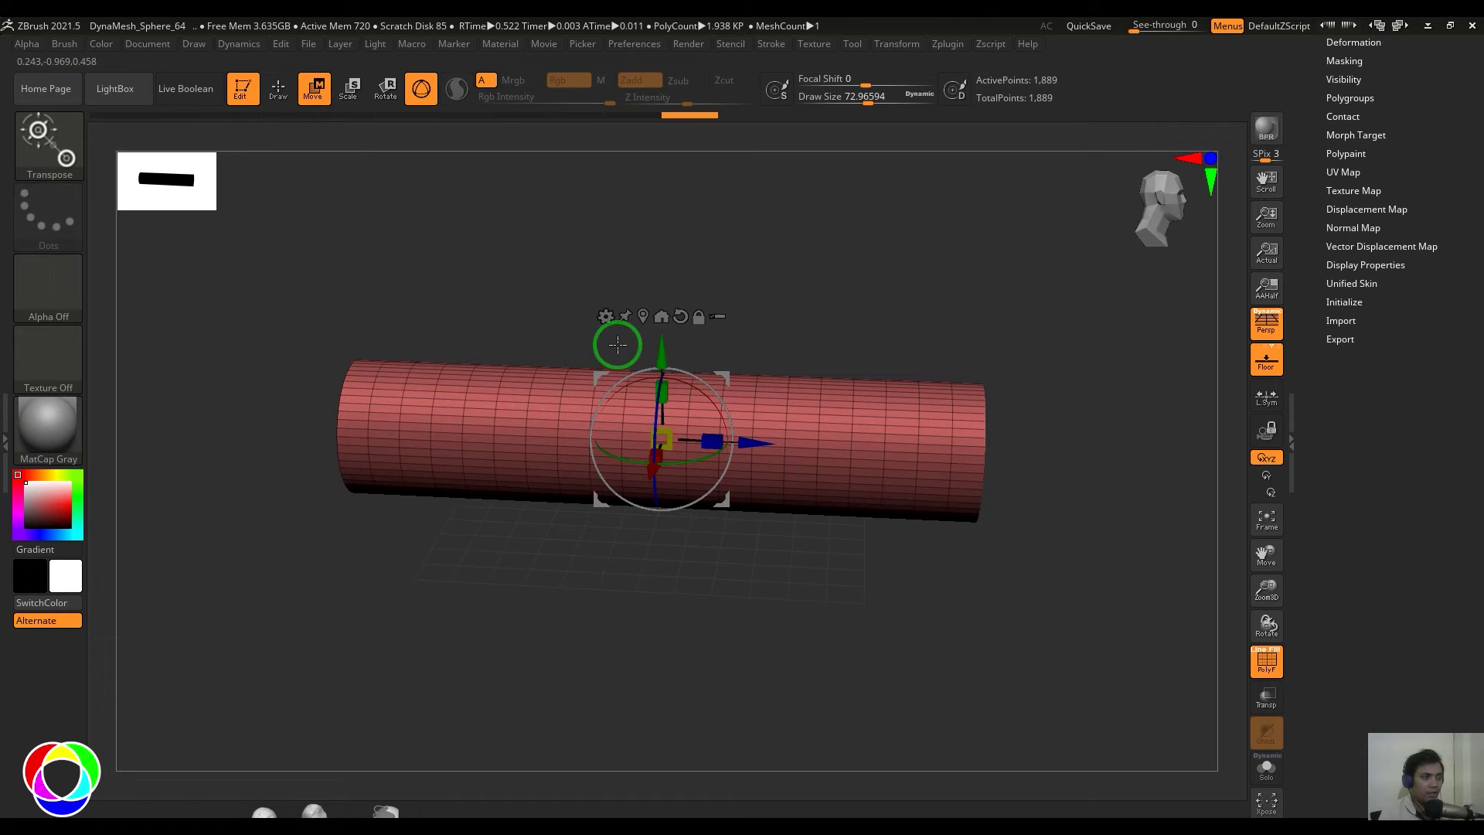
click(605, 317)
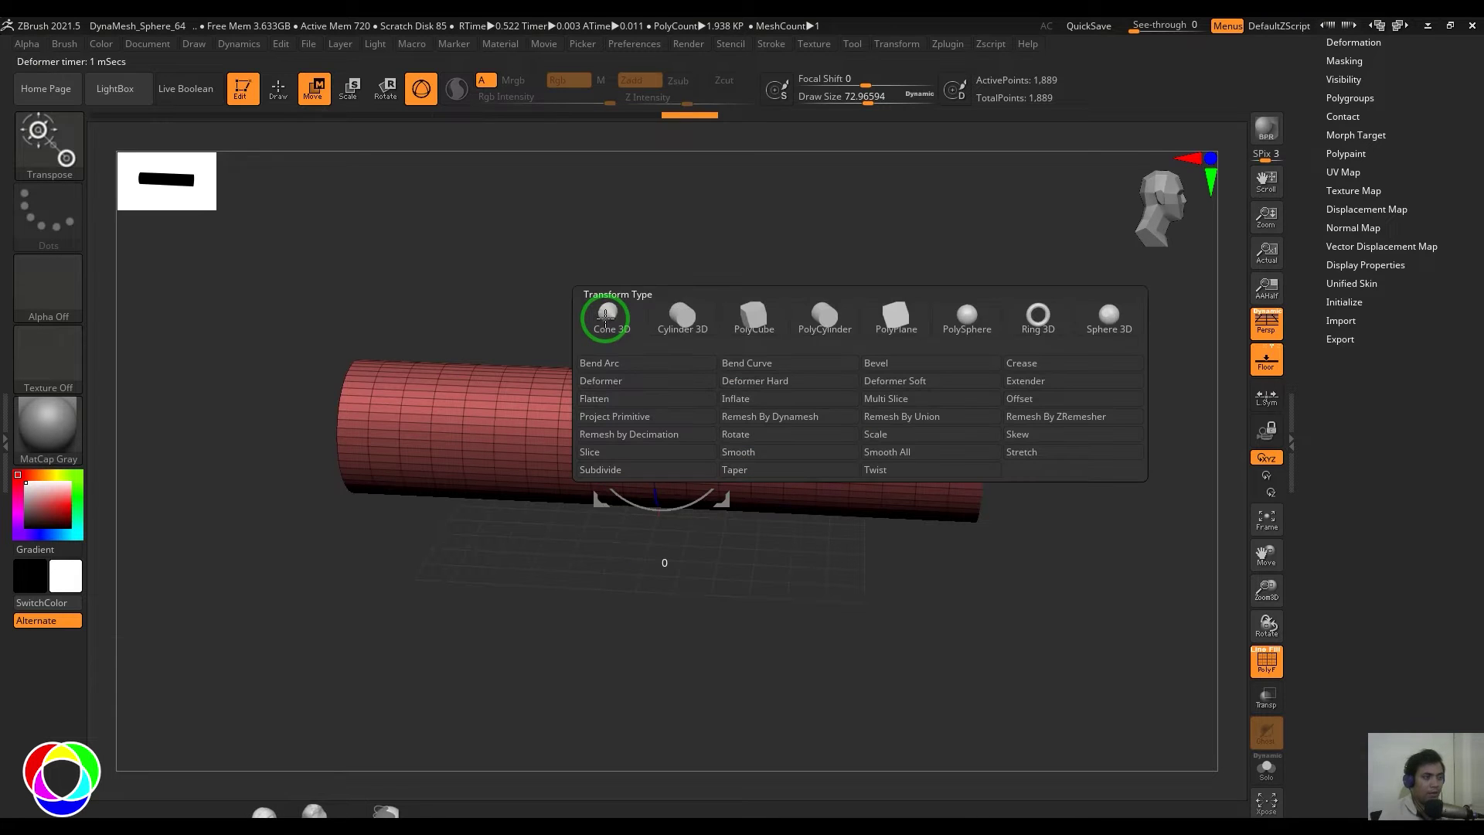
click(790, 368)
drag(798, 476, 806, 687)
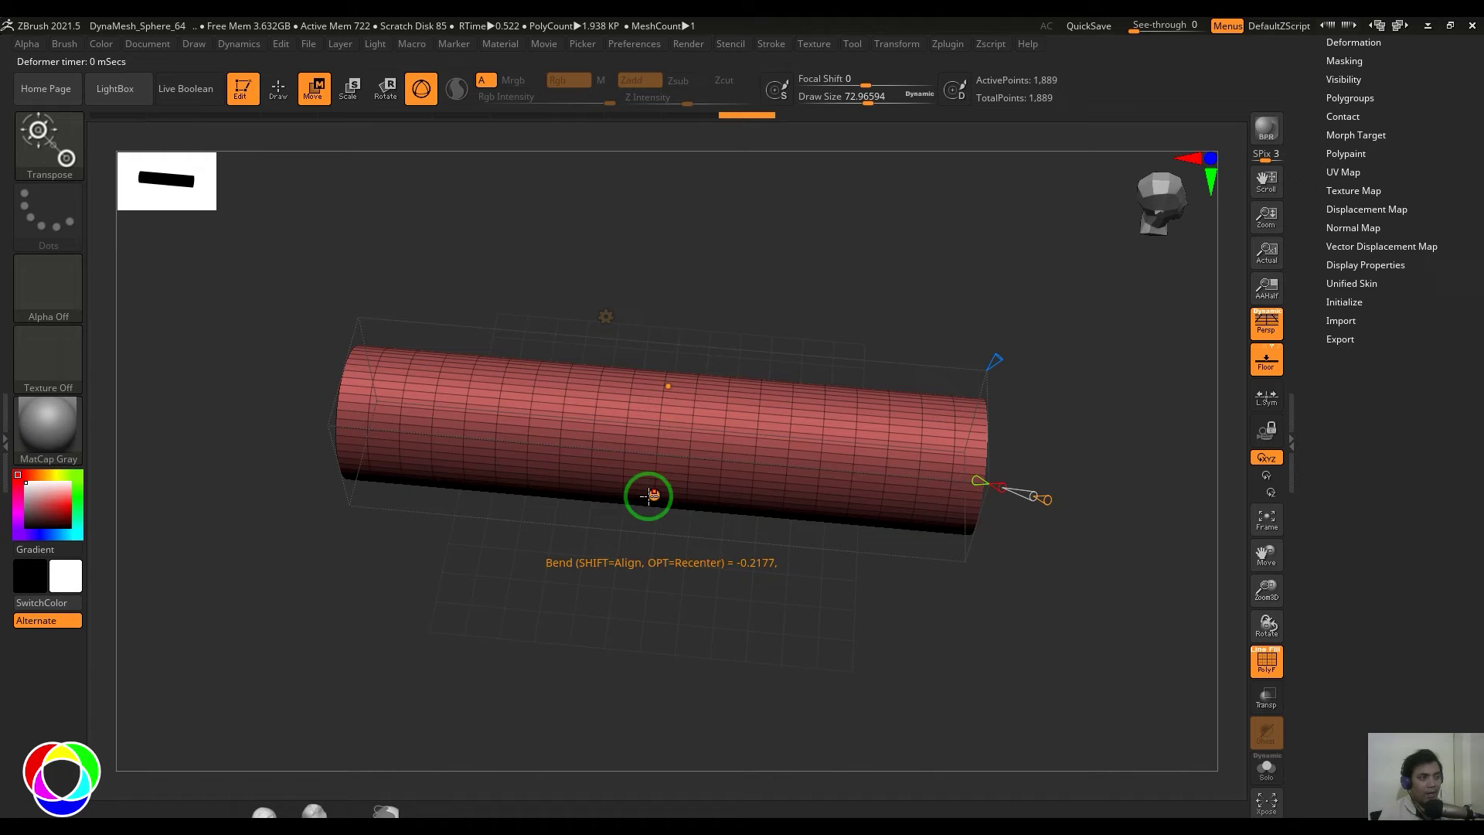
Set the Bend Curve axis to 2 and realign the deformer with the cylinder.
mouse_move(685, 584)
mouse_down()
mouse_move(689, 531)
mouse_move(1096, 490)
mouse_up()
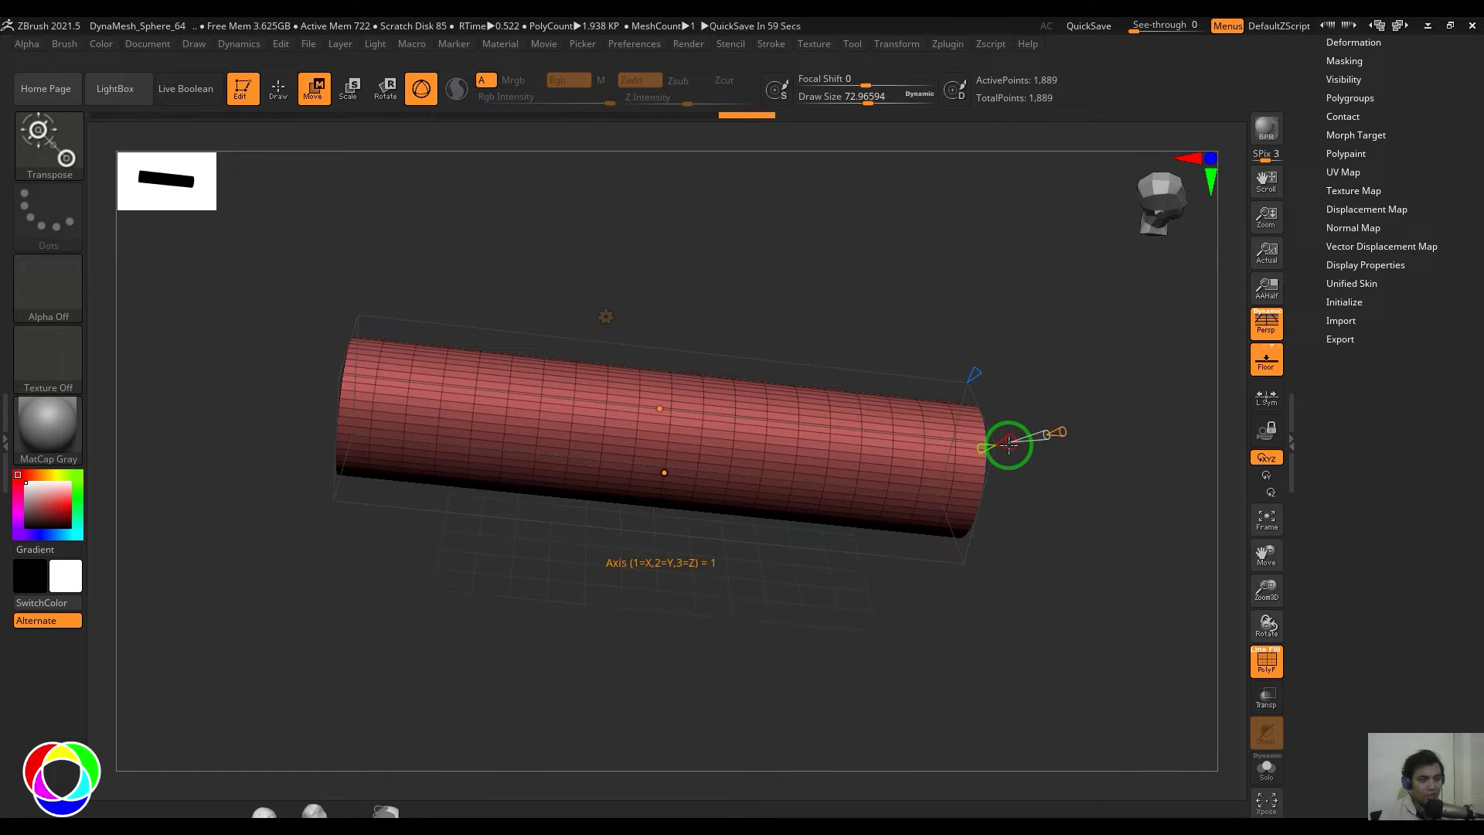
drag(1010, 445, 1024, 445)
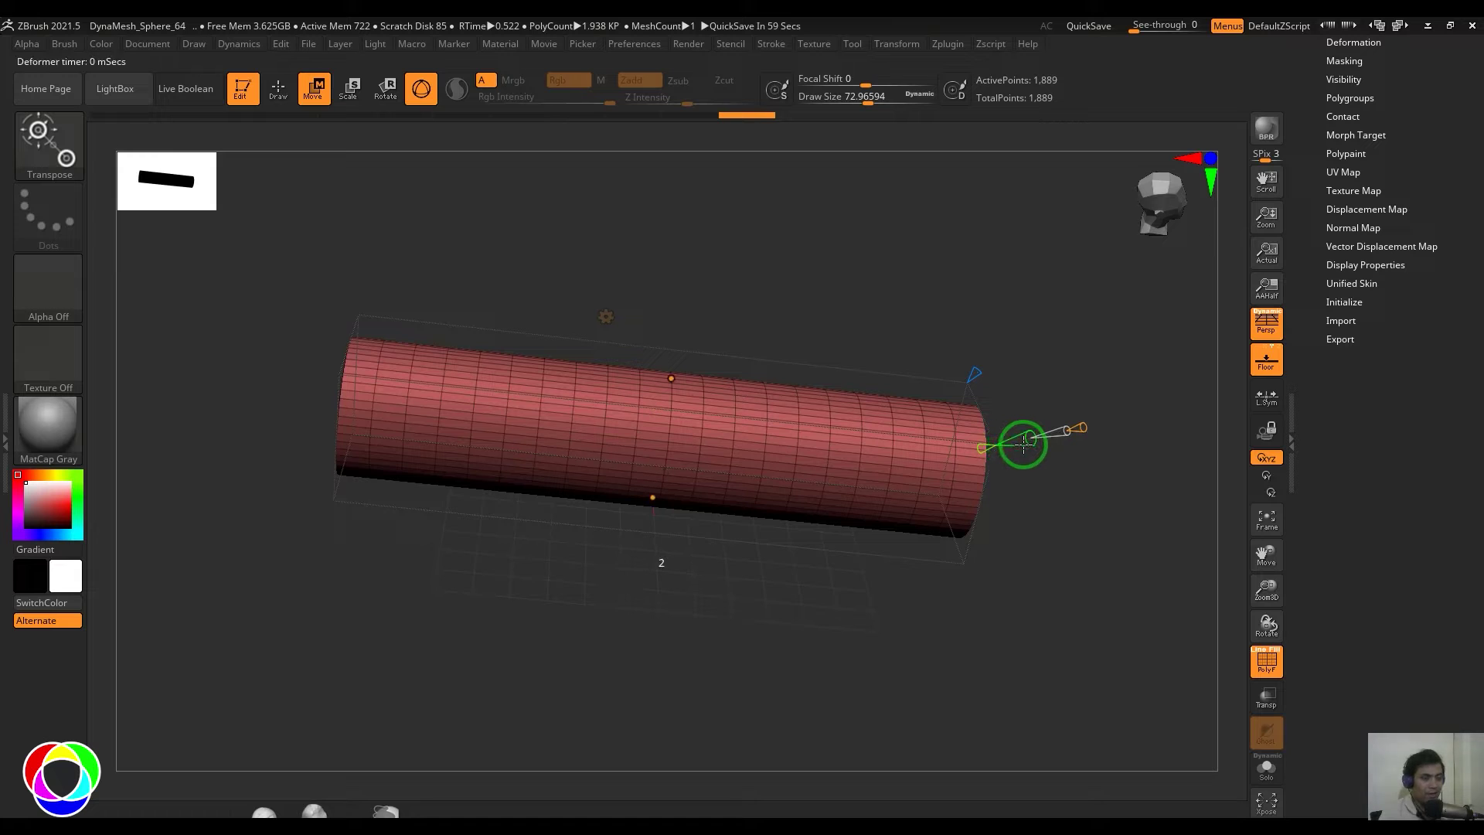
drag(920, 542, 686, 349)
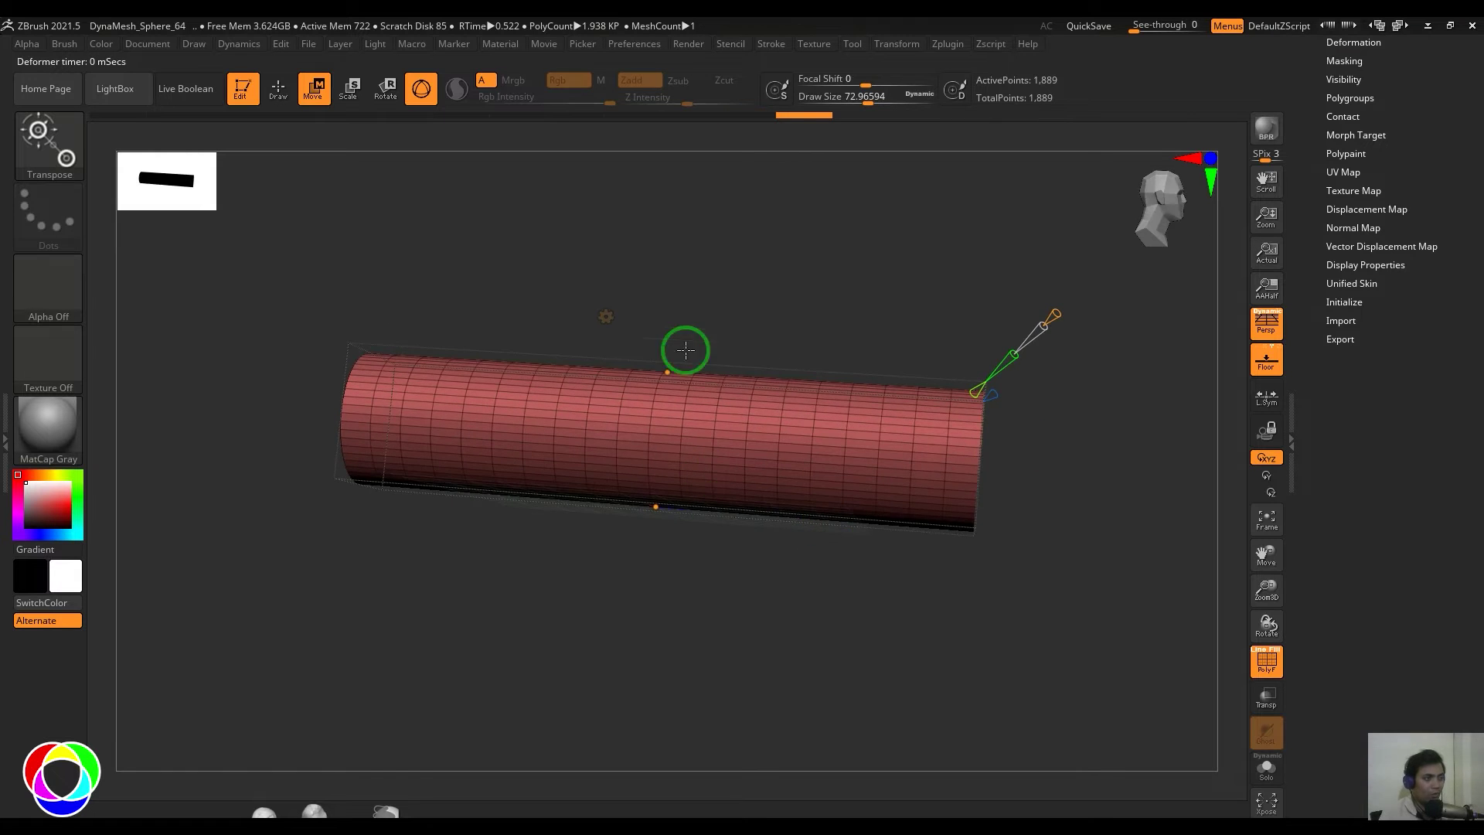
drag(657, 467, 916, 607)
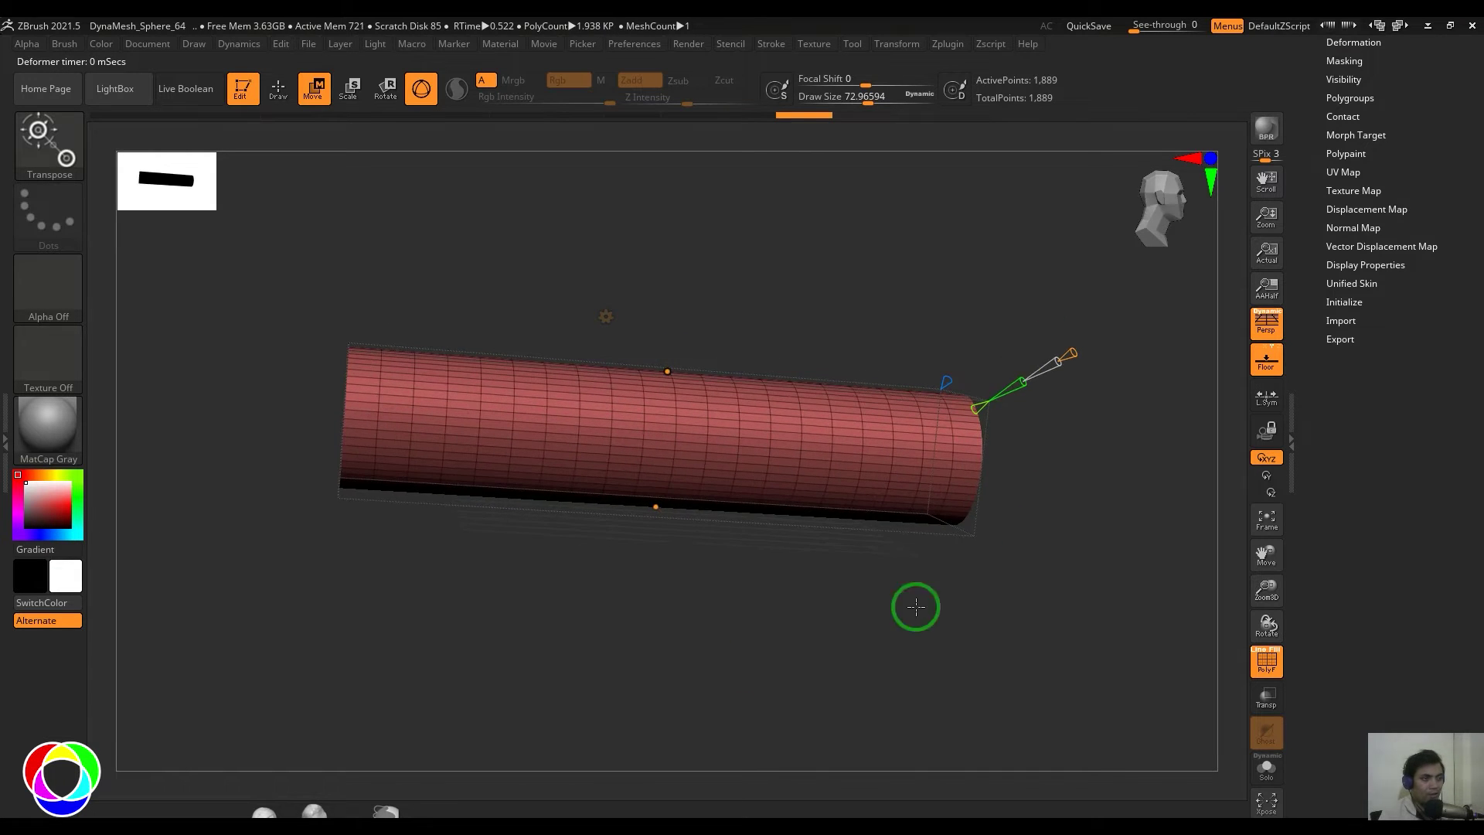
click(1028, 375)
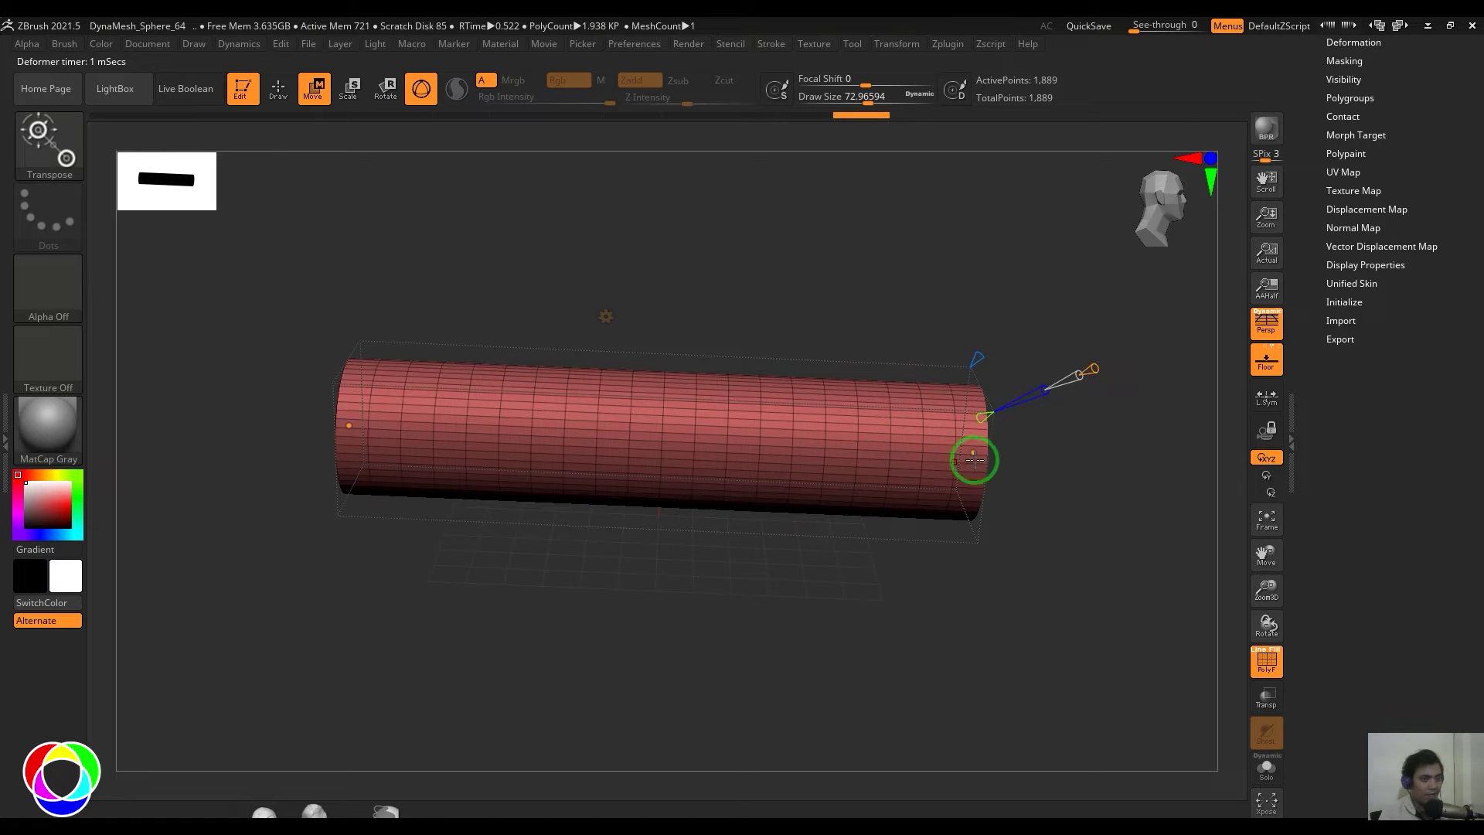
mouse_move(973, 451)
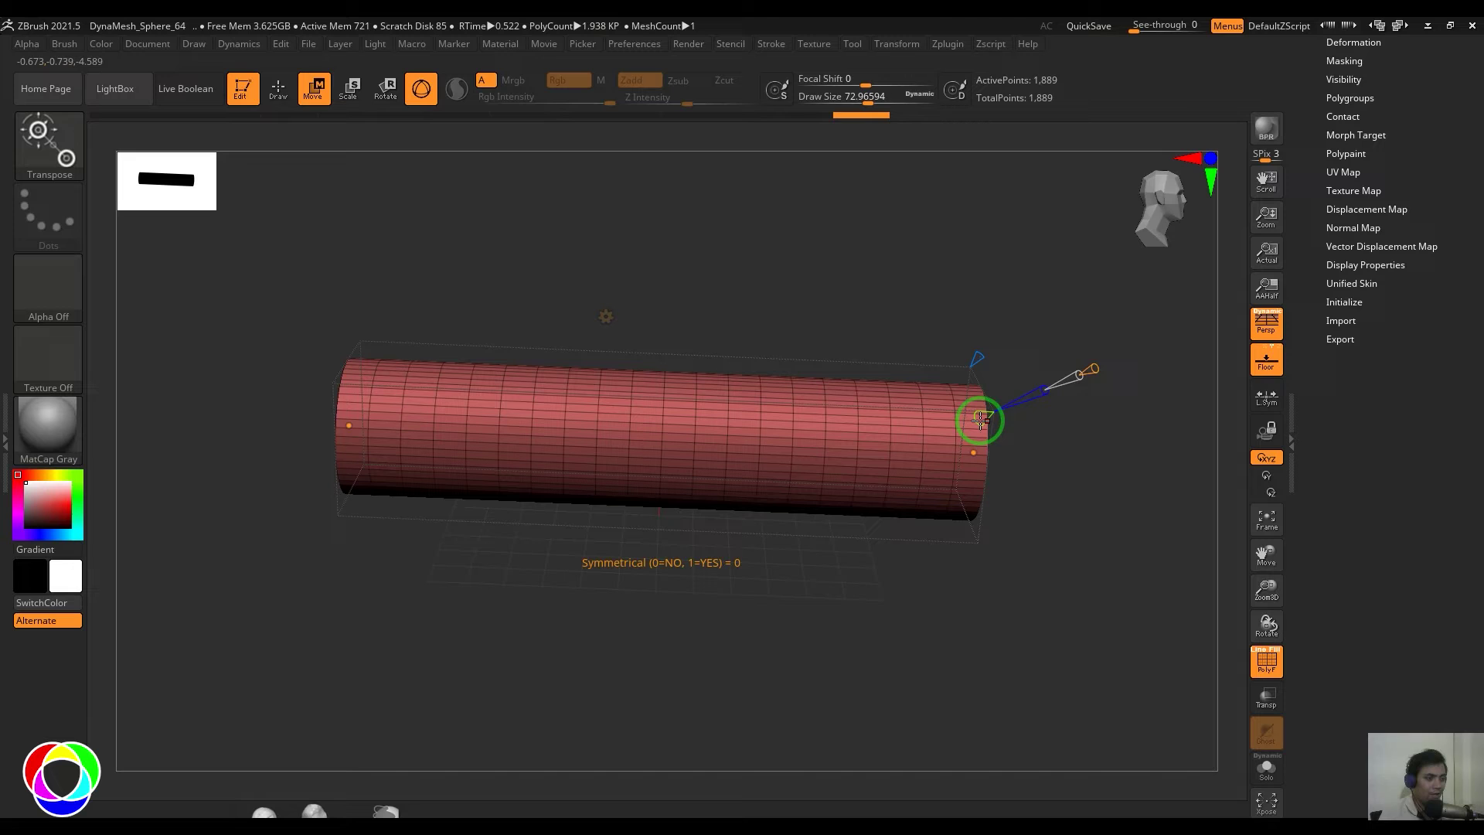
Lower the bend curve's point count and pull a point down into an S-shaped wave.
mouse_move(1093, 370)
mouse_down()
mouse_move(1102, 328)
mouse_move(1121, 320)
mouse_up()
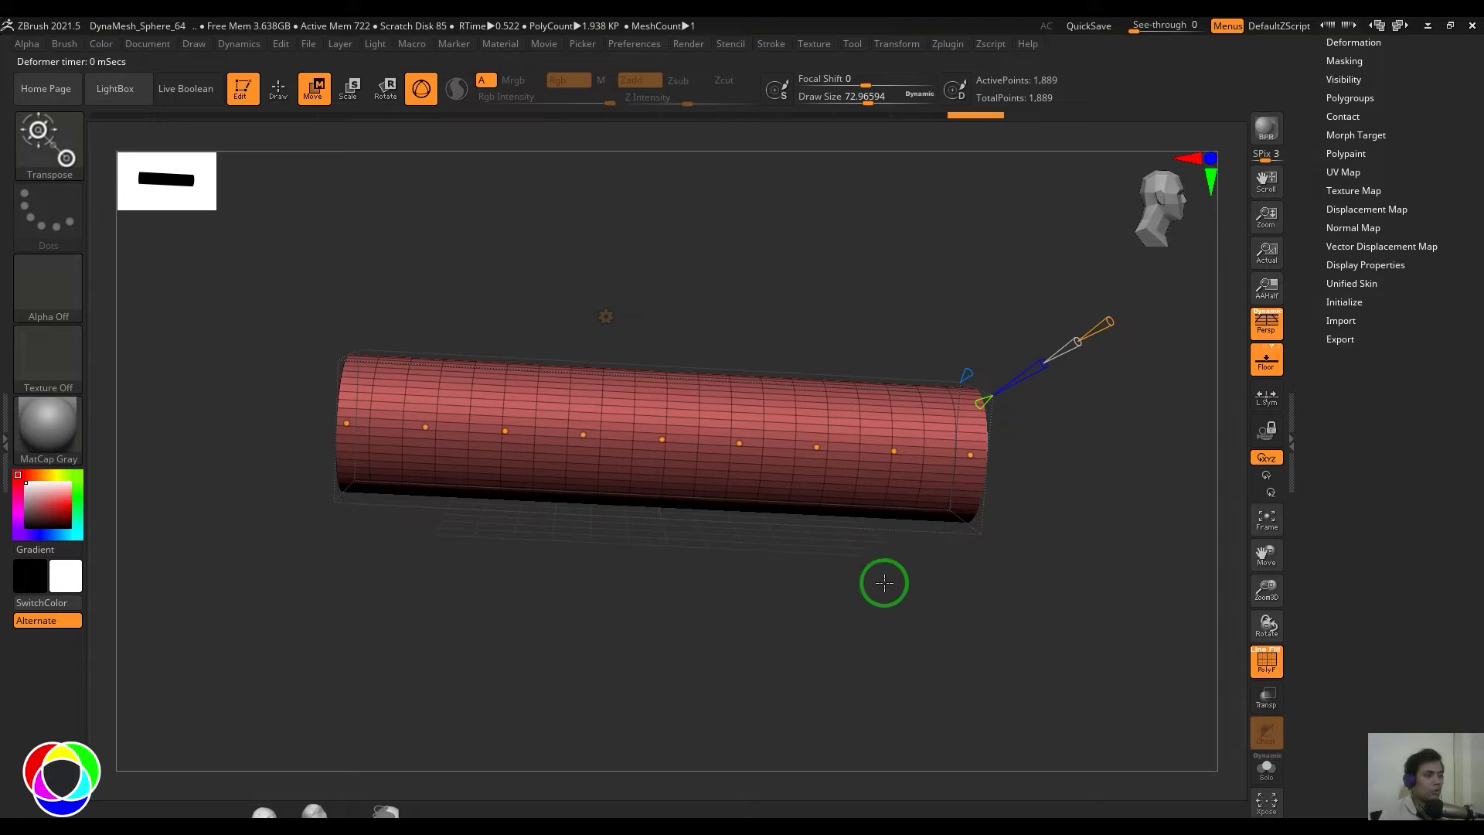
mouse_move(882, 579)
mouse_down()
mouse_move(838, 681)
mouse_move(855, 688)
mouse_up()
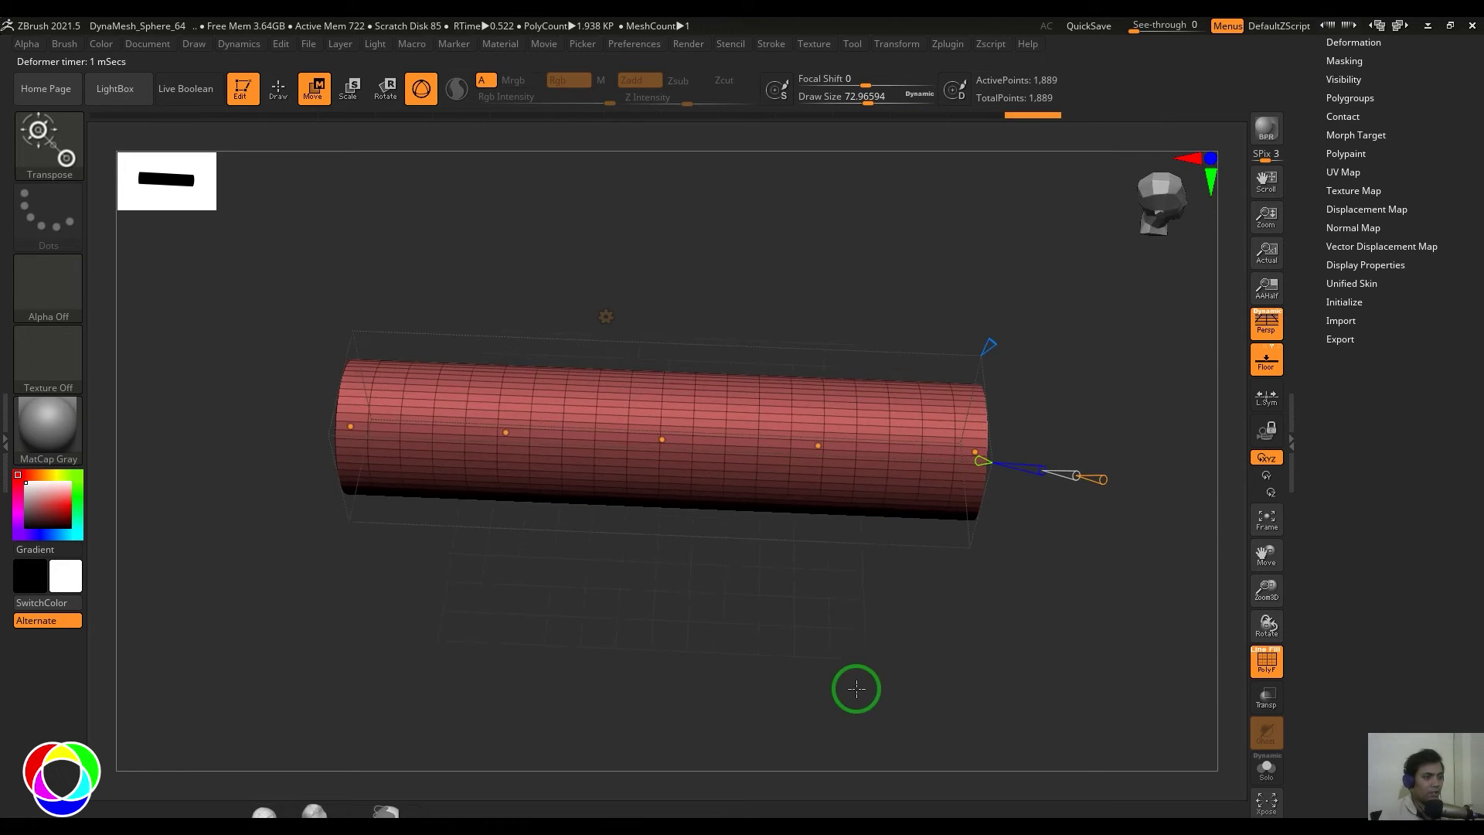
drag(958, 538, 983, 568)
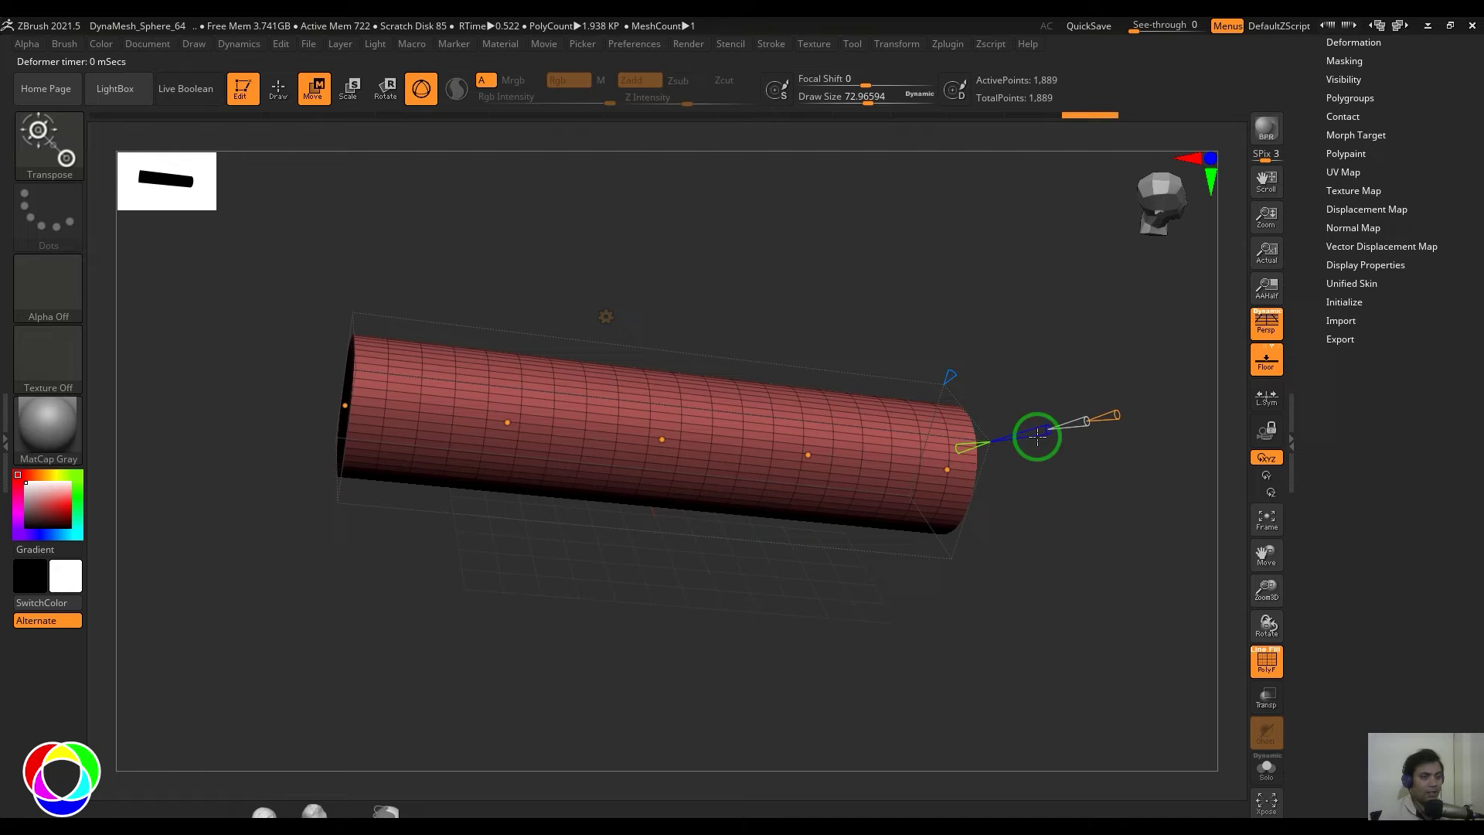
drag(1120, 415, 894, 653)
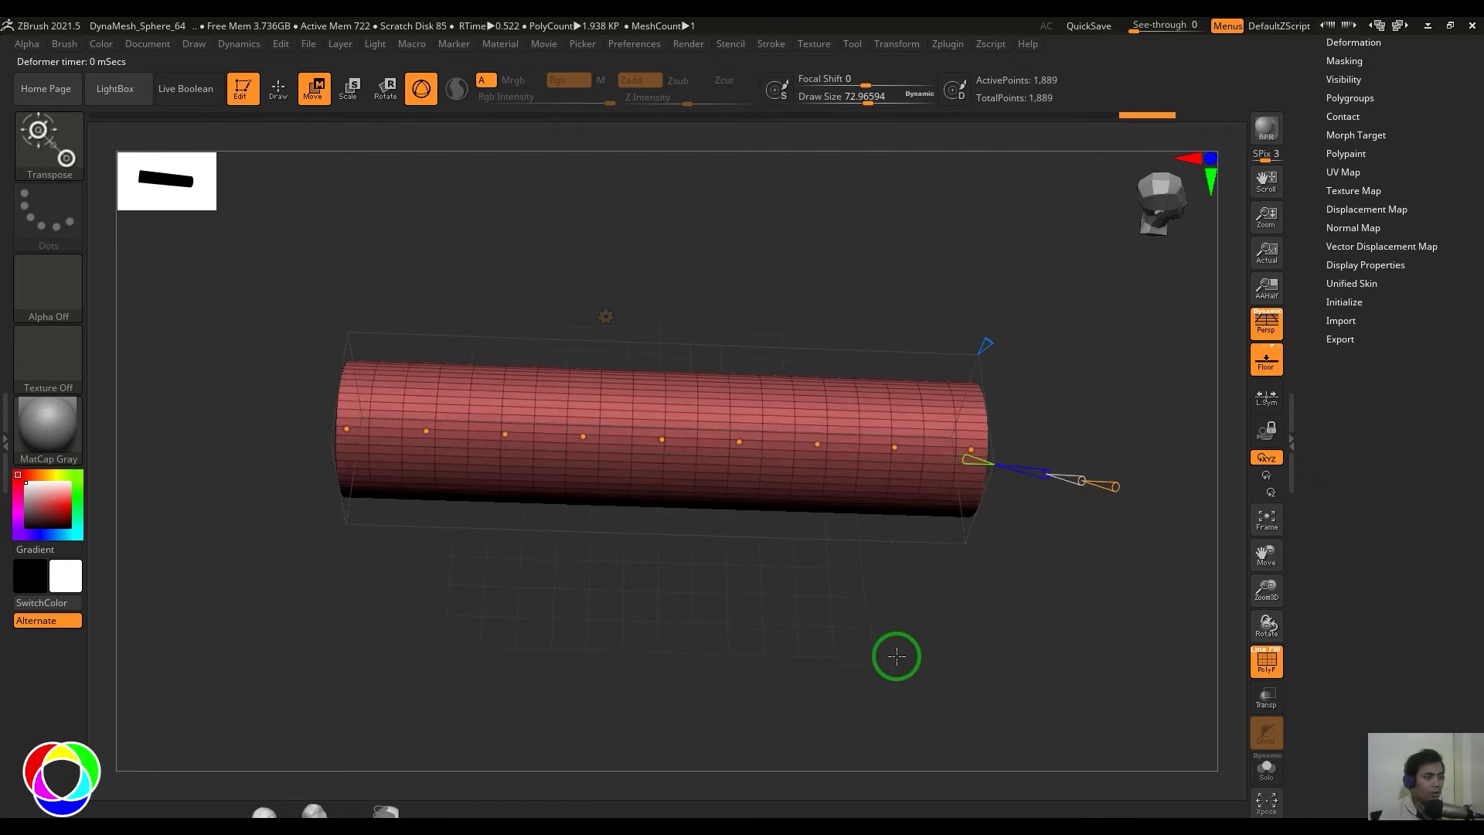
drag(740, 440, 812, 606)
Pull the middle and end curve points down into a raised, rounded arch.
drag(903, 459, 894, 639)
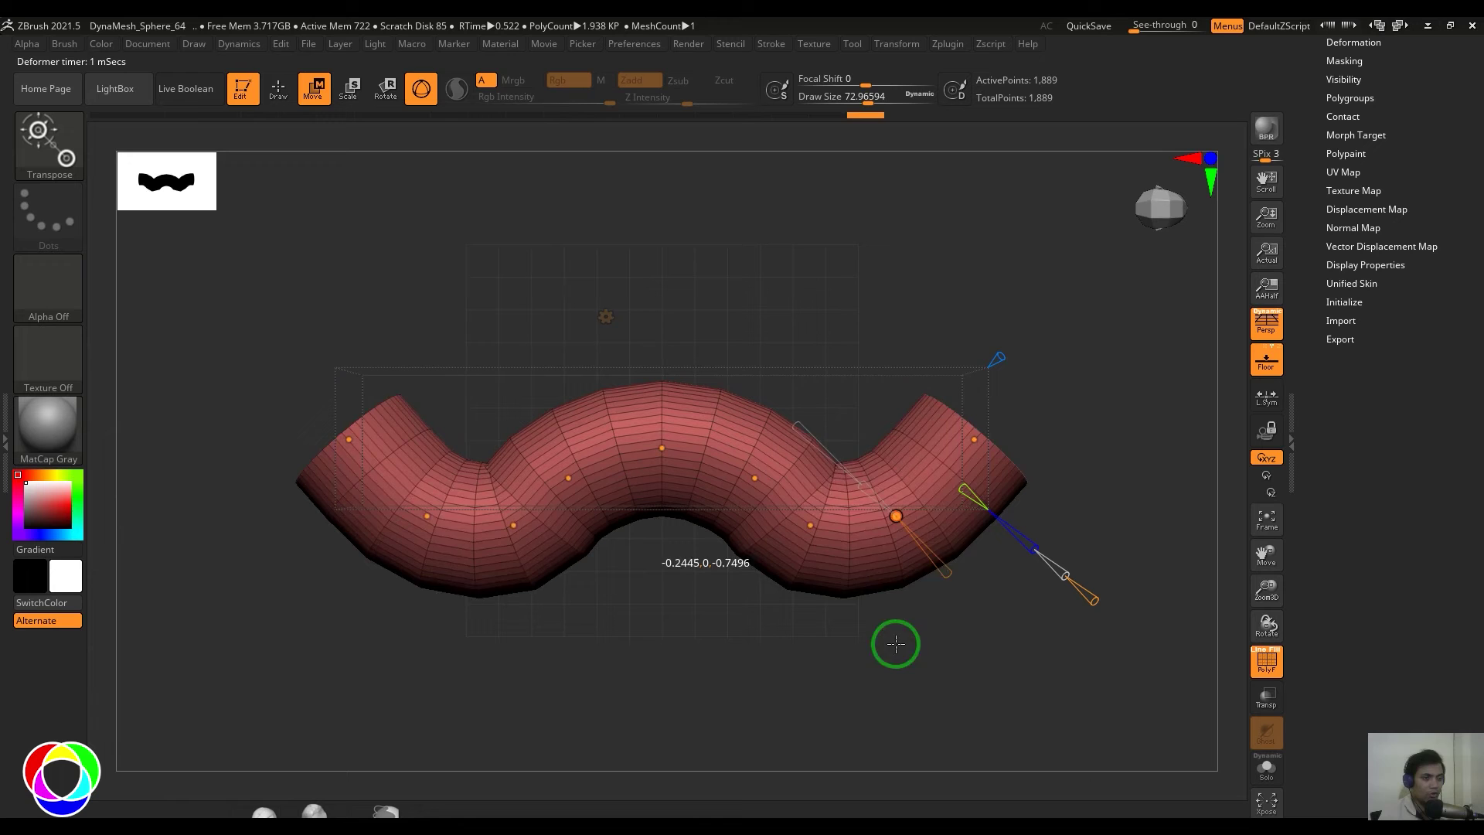
drag(970, 450, 786, 786)
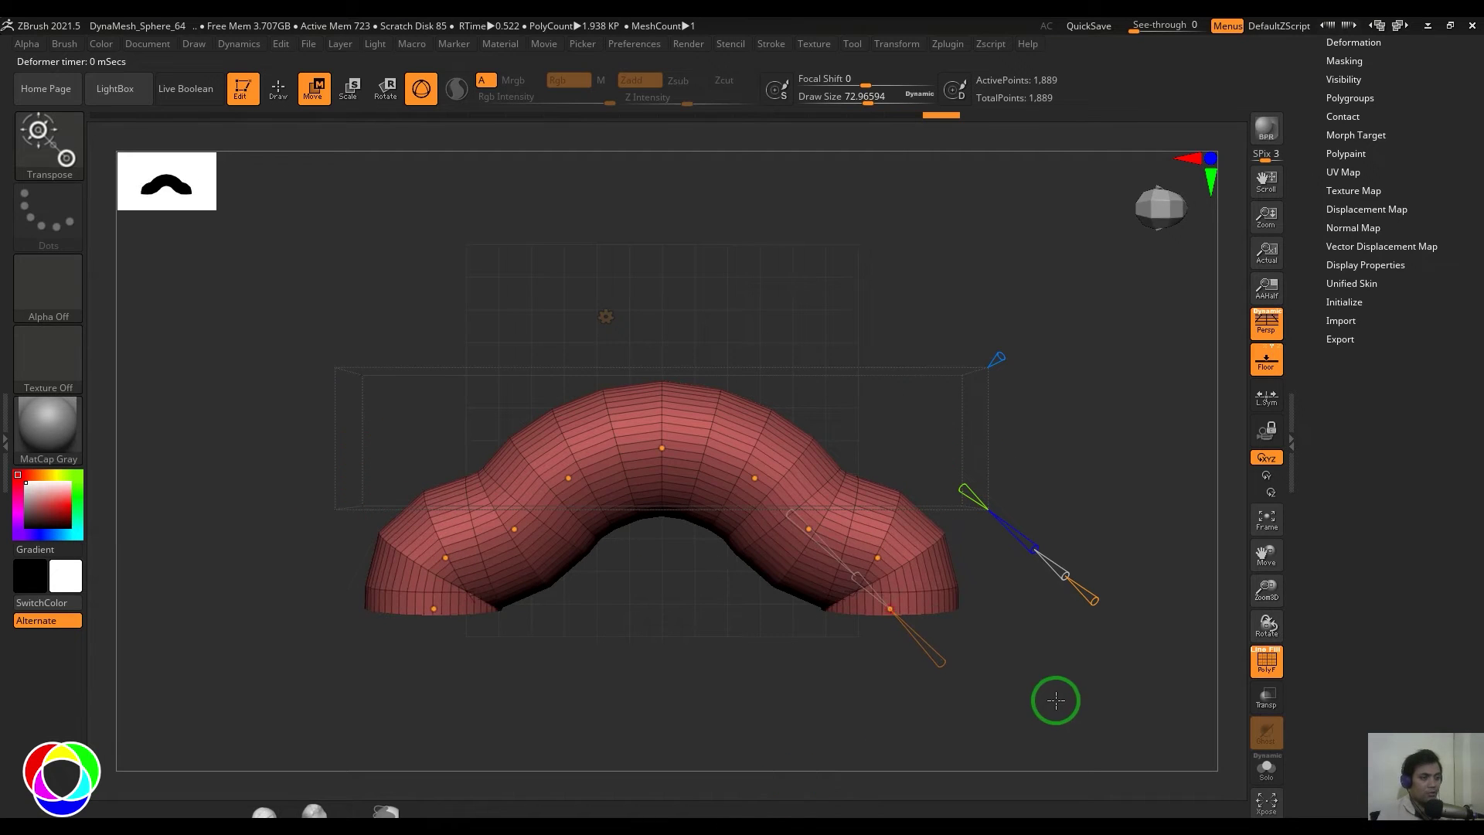
mouse_move(1053, 700)
mouse_down()
mouse_move(871, 487)
mouse_move(776, 703)
mouse_up()
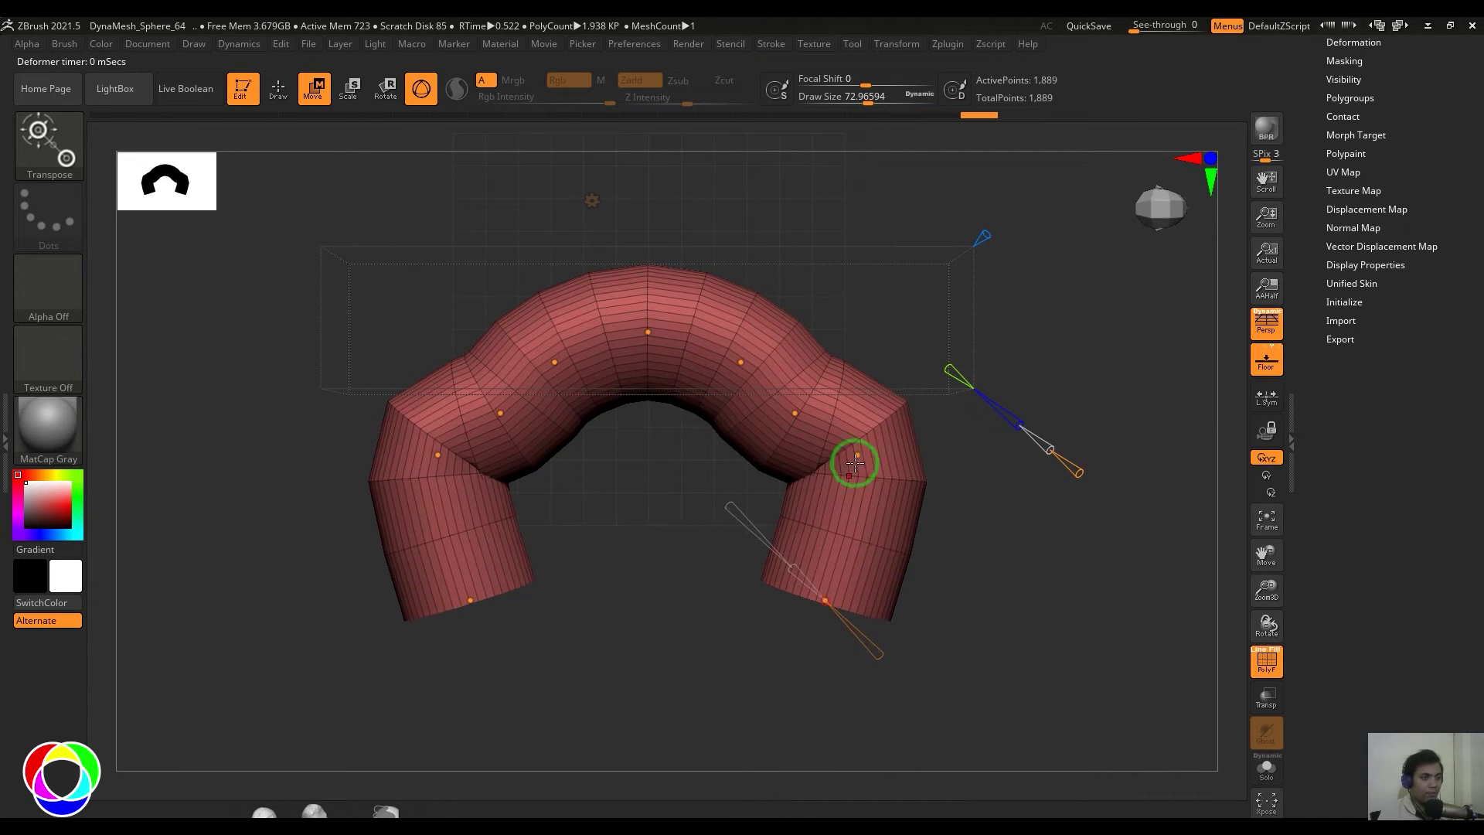
click(835, 538)
click(786, 365)
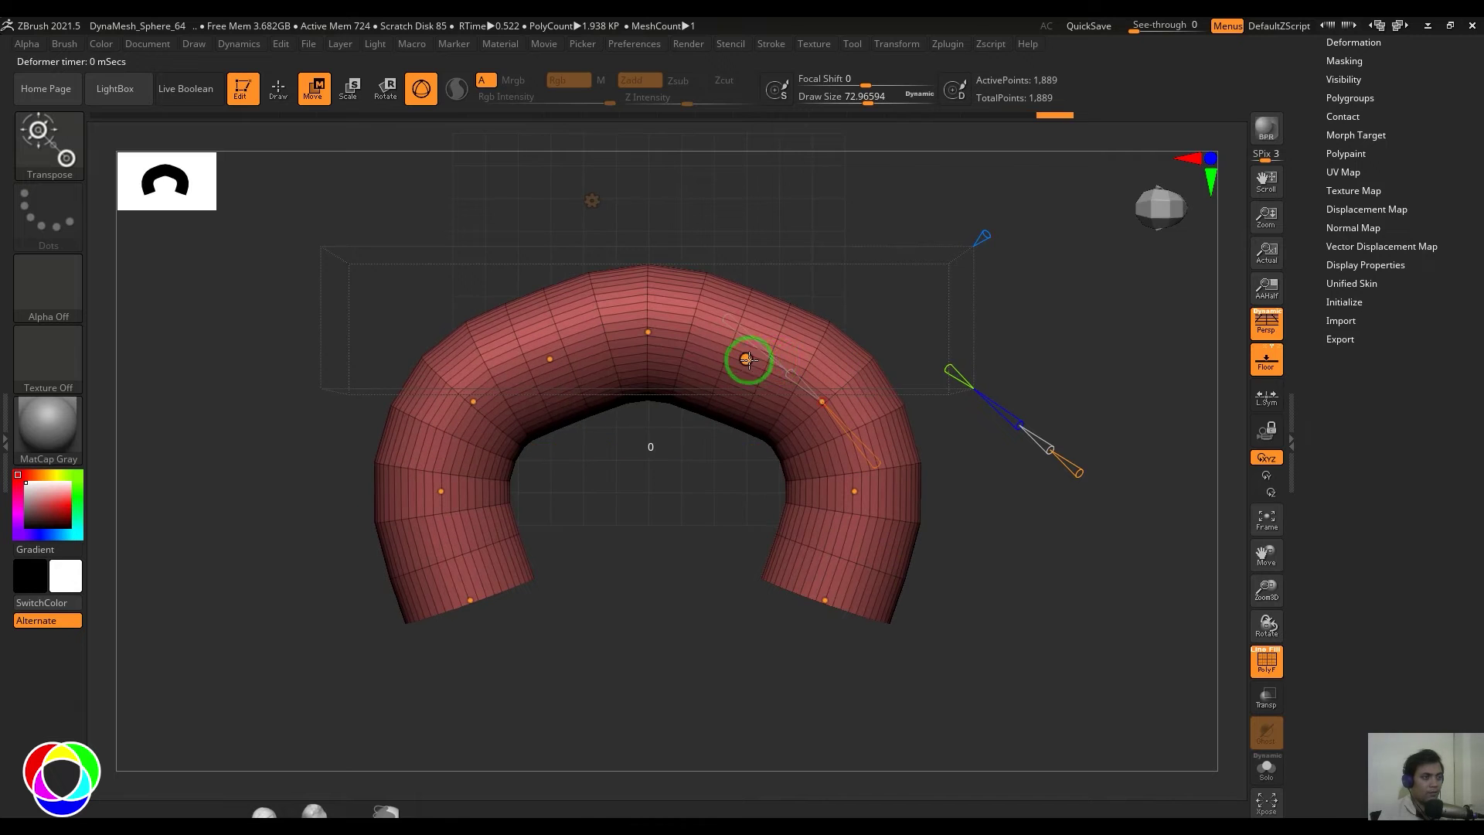
drag(747, 359, 796, 322)
Lift the top points, widen the arch and curve the legs into a horseshoe.
drag(638, 328, 650, 298)
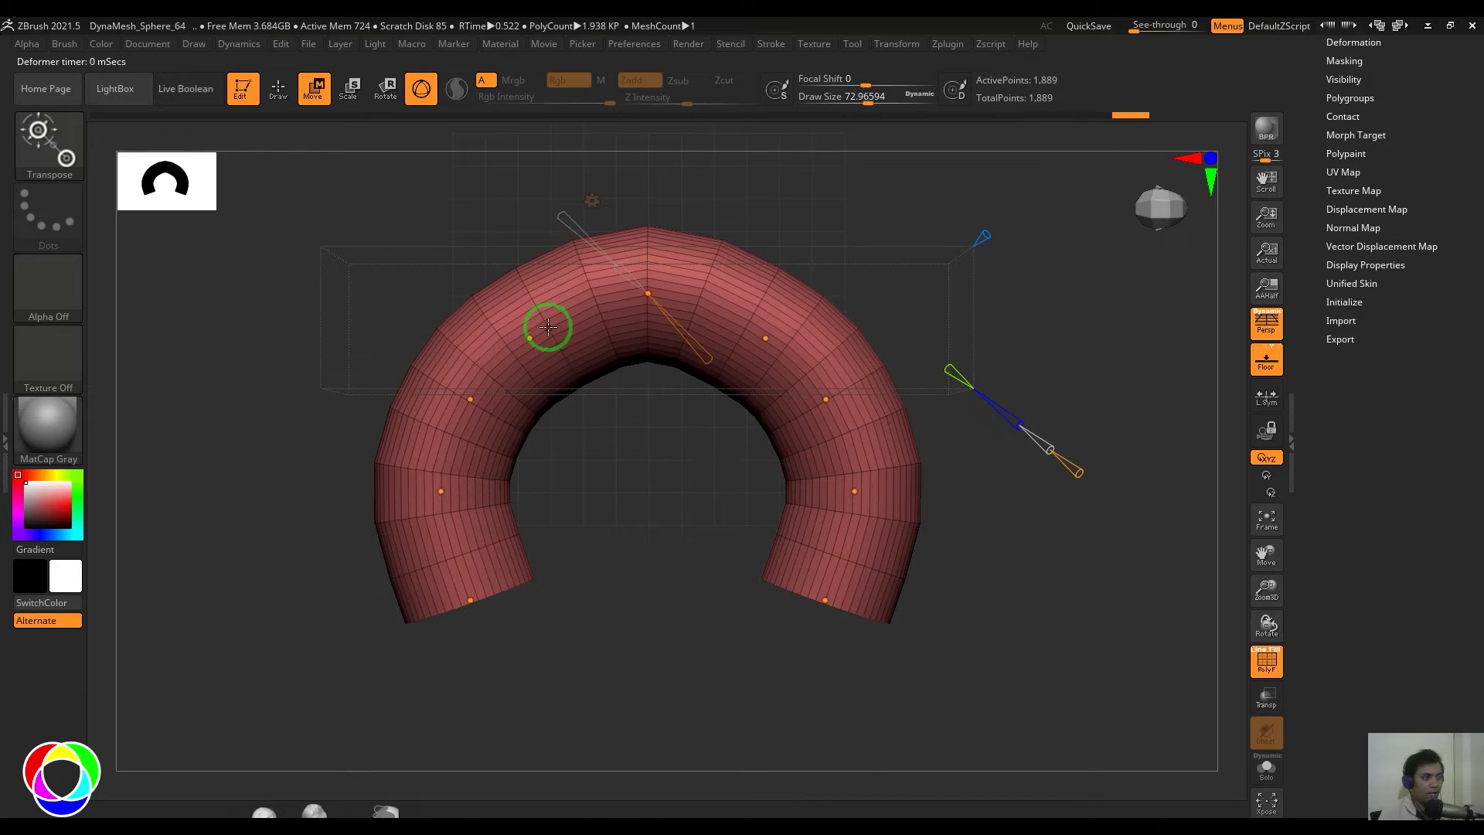
mouse_move(548, 329)
mouse_down()
mouse_move(438, 491)
mouse_move(471, 604)
mouse_move(530, 623)
mouse_up()
mouse_move(440, 491)
mouse_down()
mouse_move(426, 520)
mouse_move(429, 401)
mouse_up()
drag(507, 321, 506, 299)
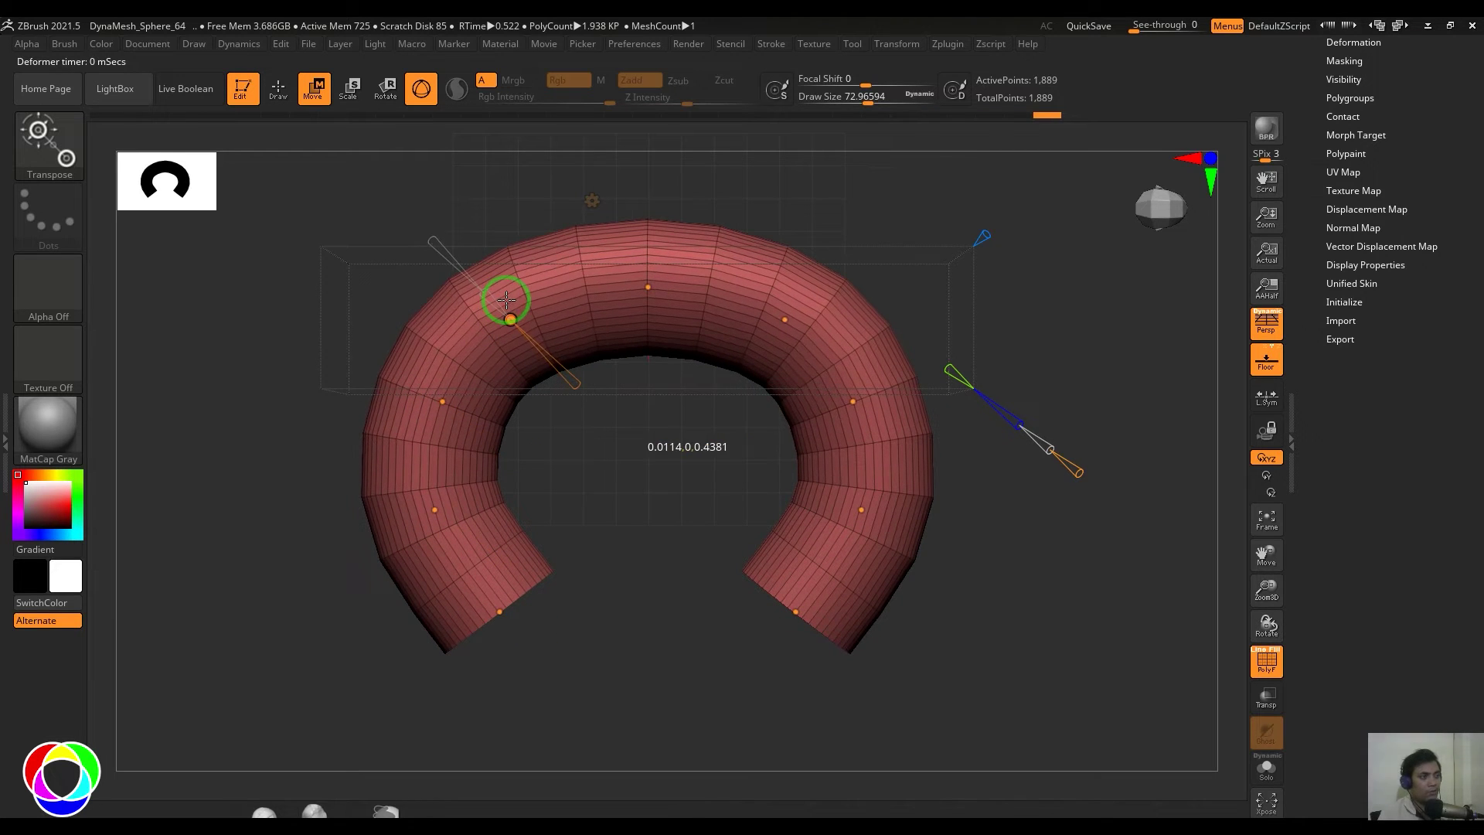
click(861, 515)
mouse_move(904, 561)
mouse_down()
mouse_move(929, 568)
mouse_move(928, 616)
mouse_move(905, 590)
mouse_up()
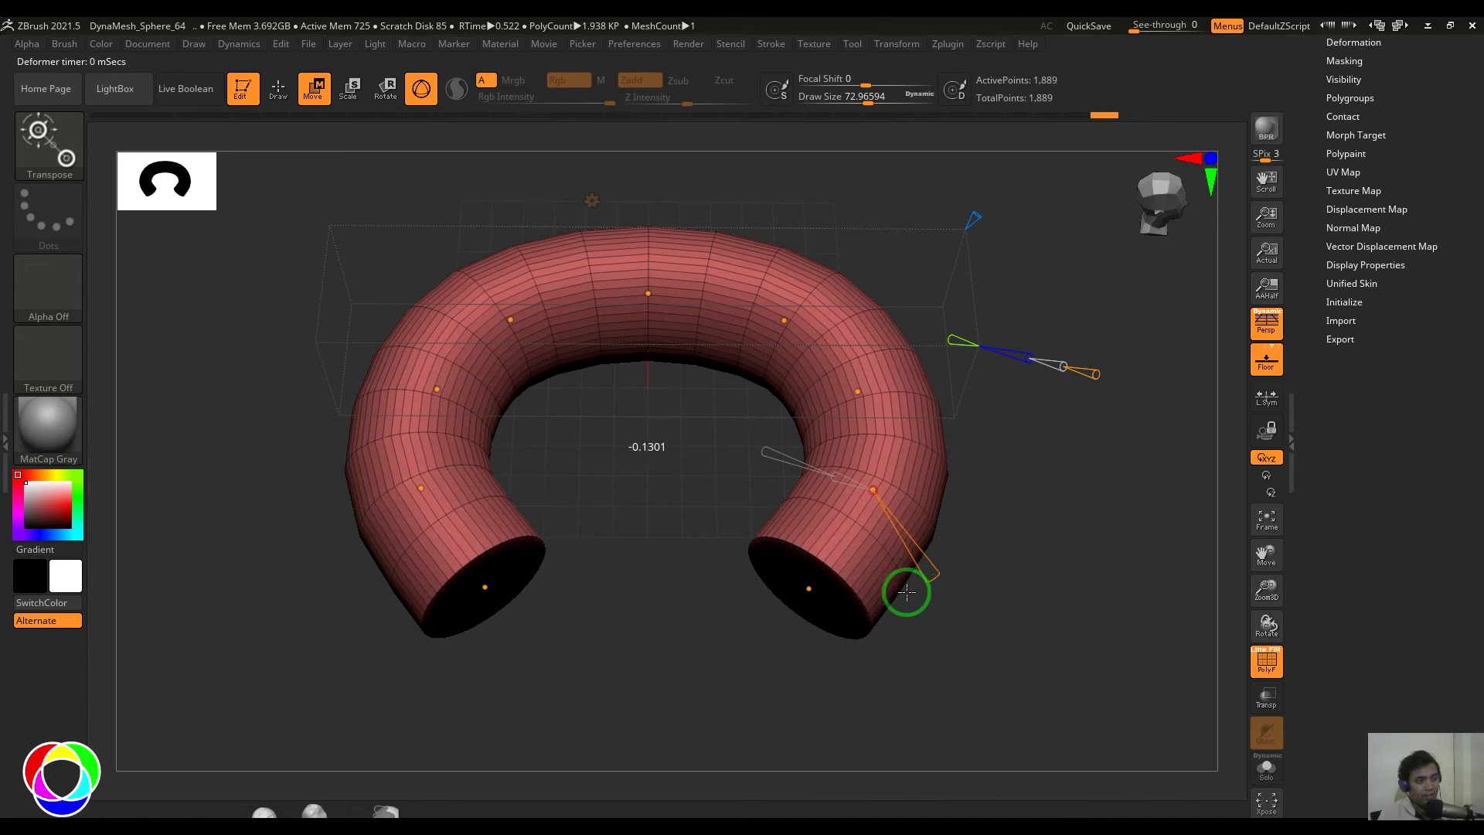
Scale the bend curve down to 0.5, tapering the tube ends.
key(ctrl)
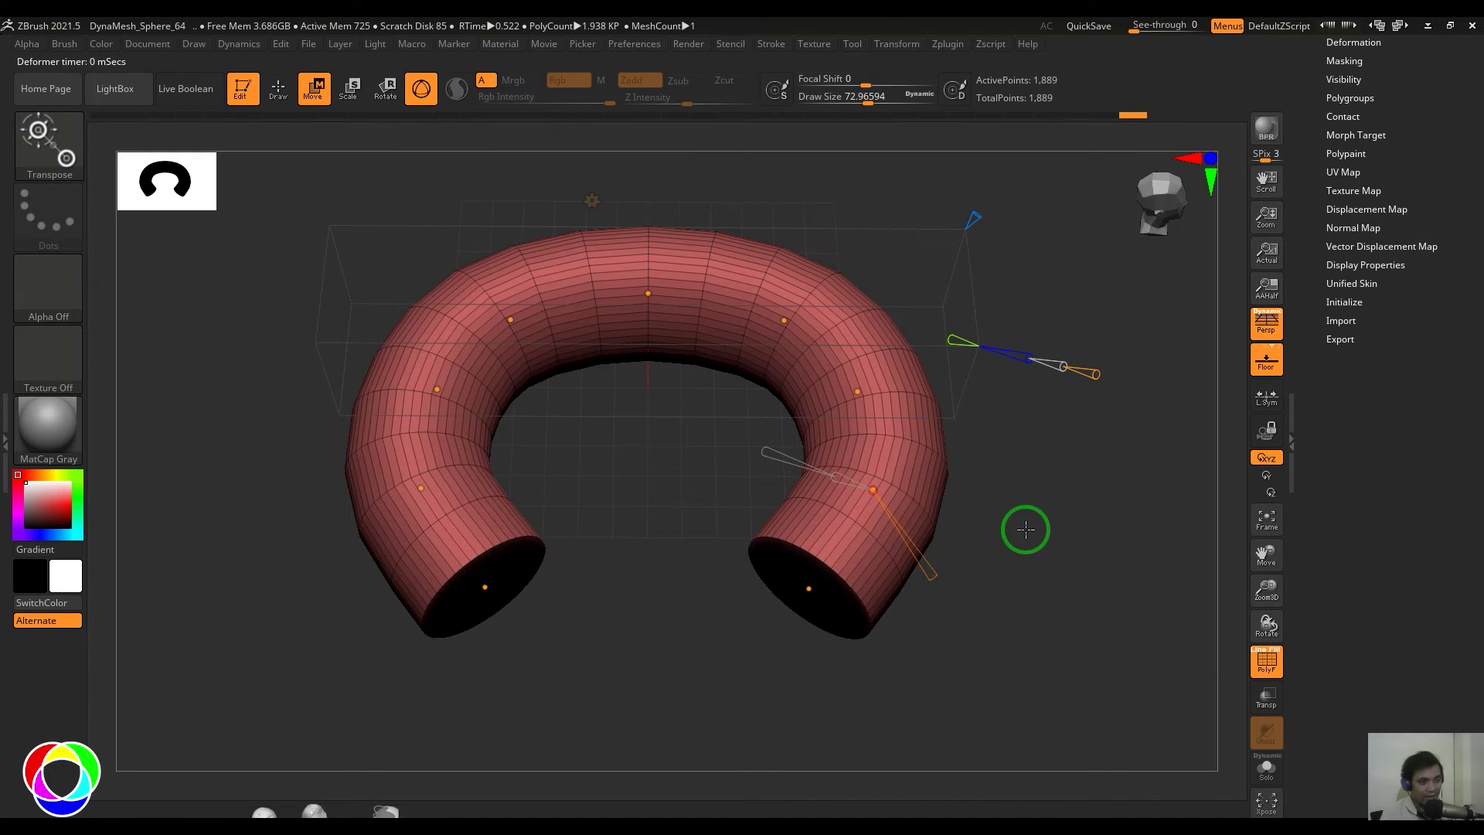
drag(1023, 530, 1027, 579)
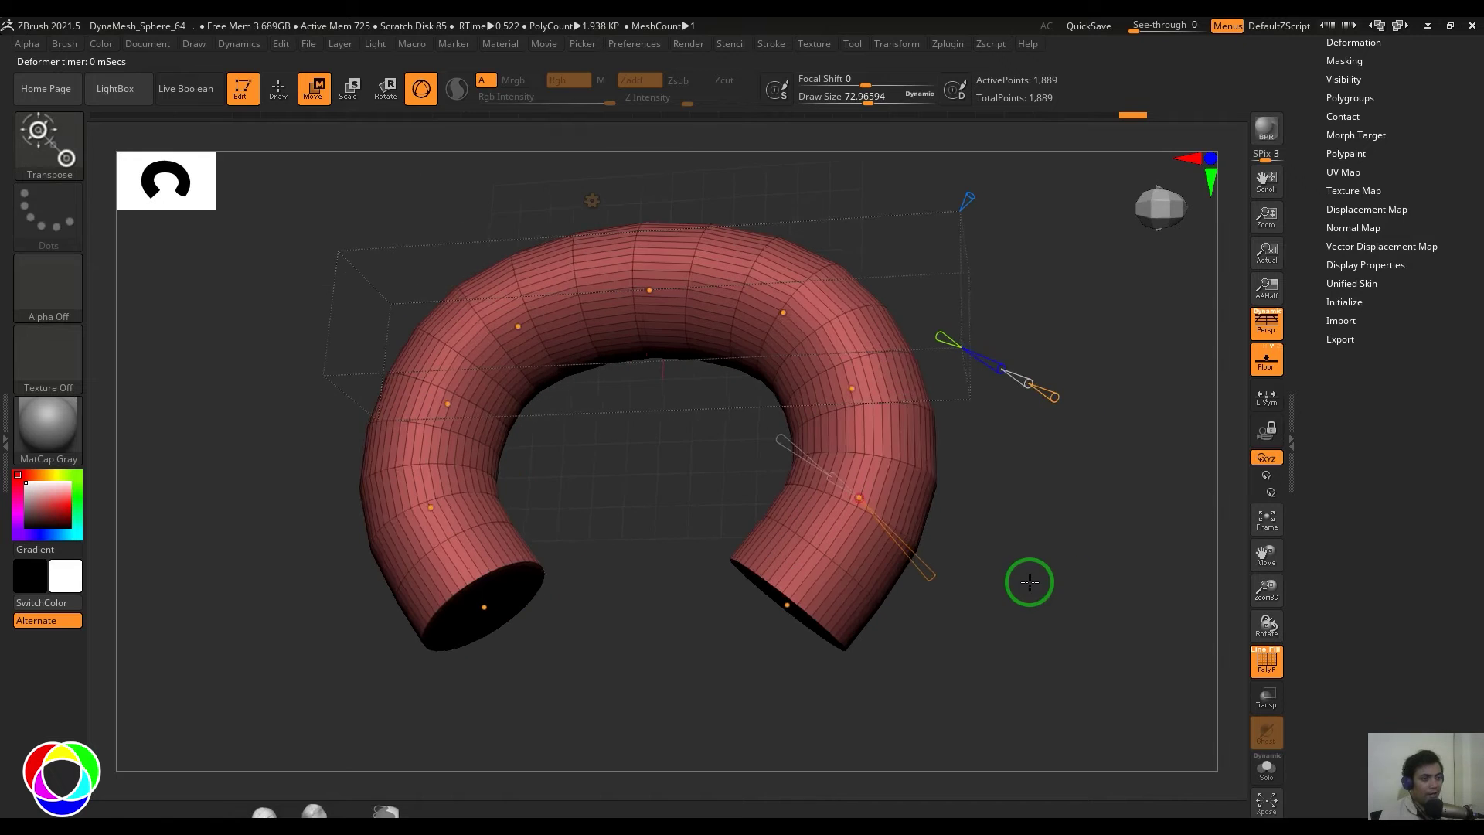
key(ctrl)
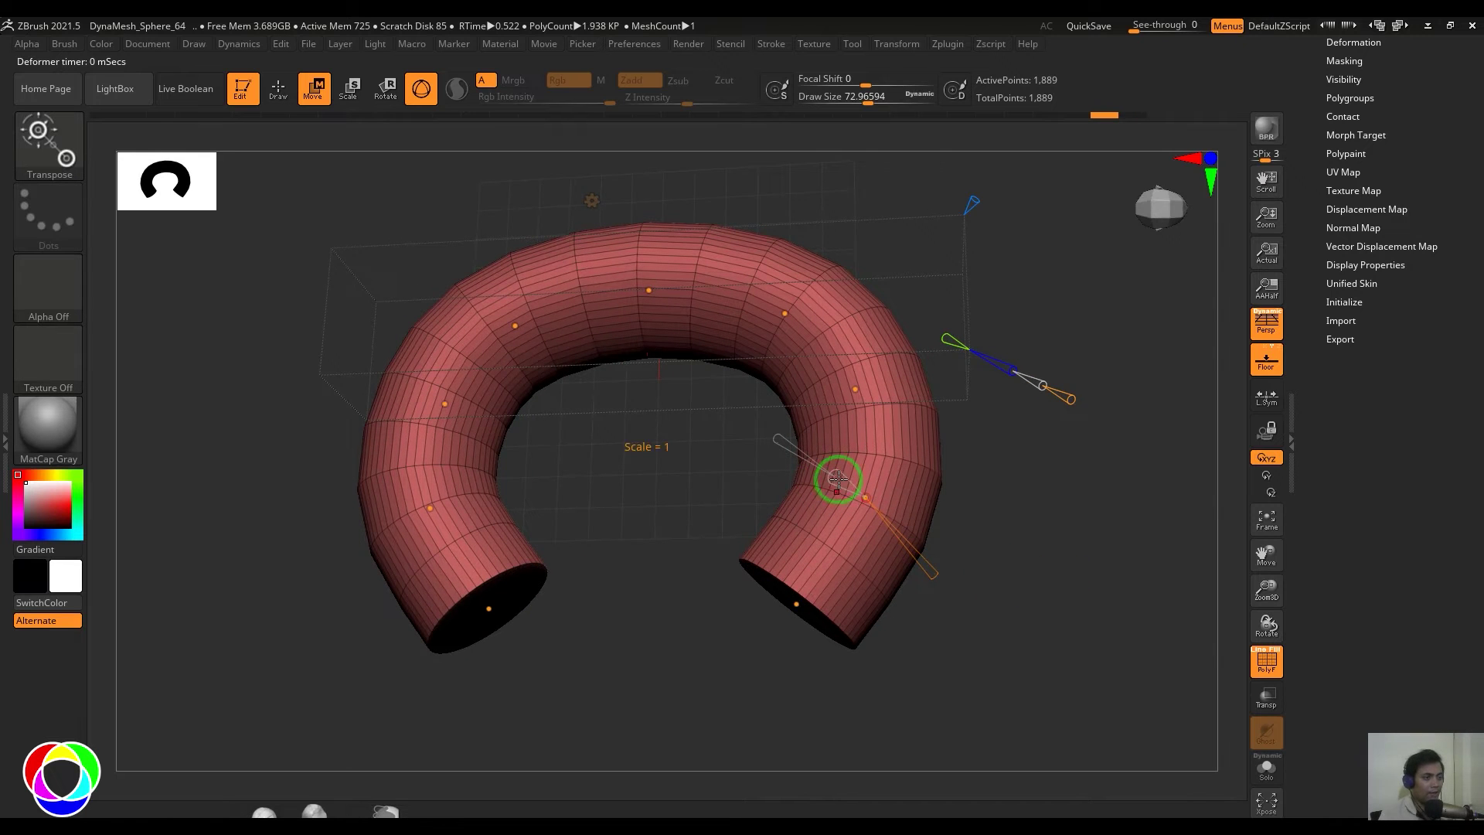
mouse_move(838, 478)
mouse_down()
mouse_move(877, 507)
mouse_move(839, 490)
mouse_up()
Return the bend curve scale to 1 so the tube keeps uniform thickness.
key(ctrl)
drag(774, 445, 770, 442)
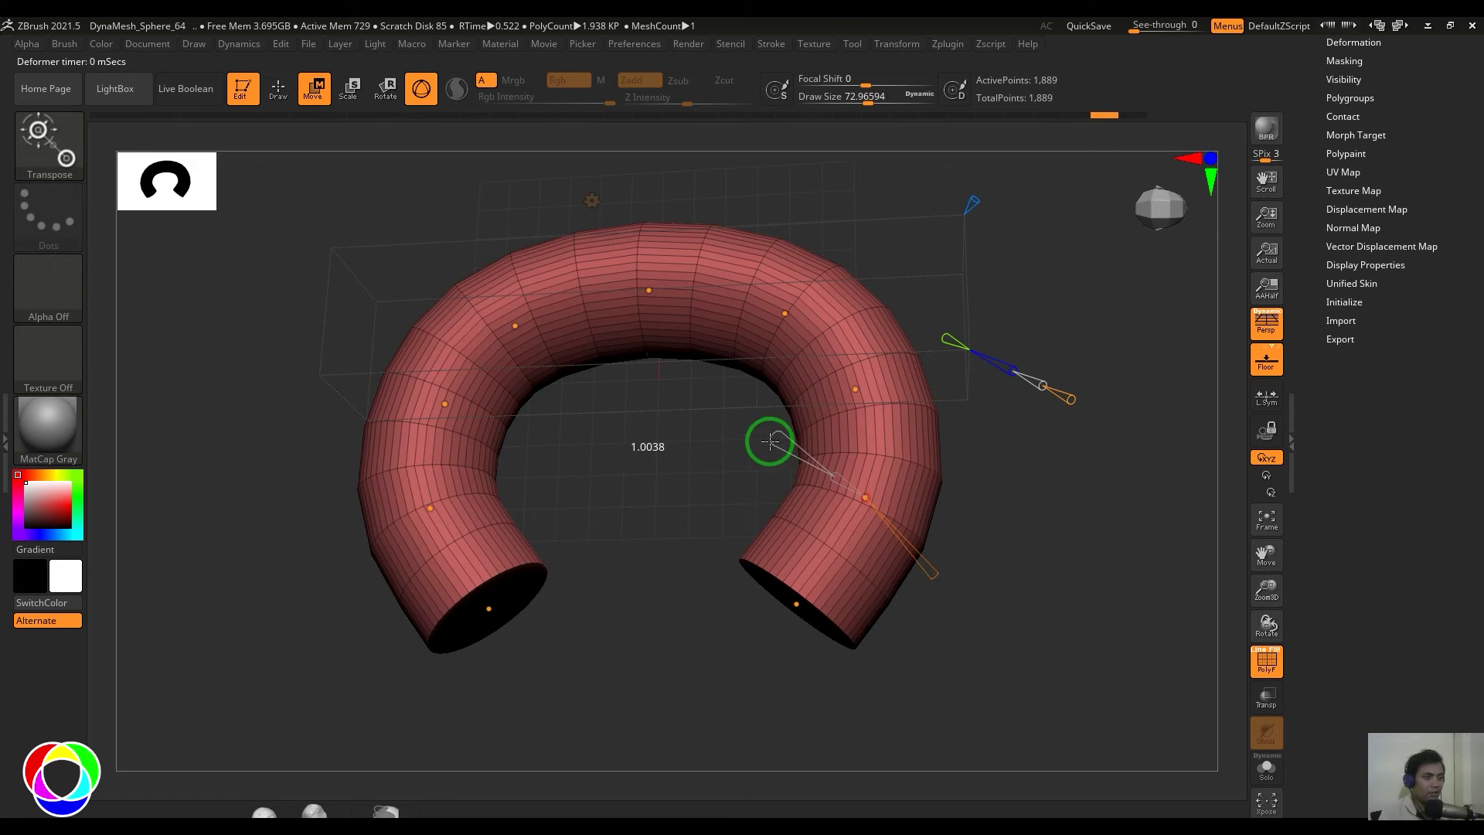
drag(680, 405, 1056, 547)
key(ctrl)
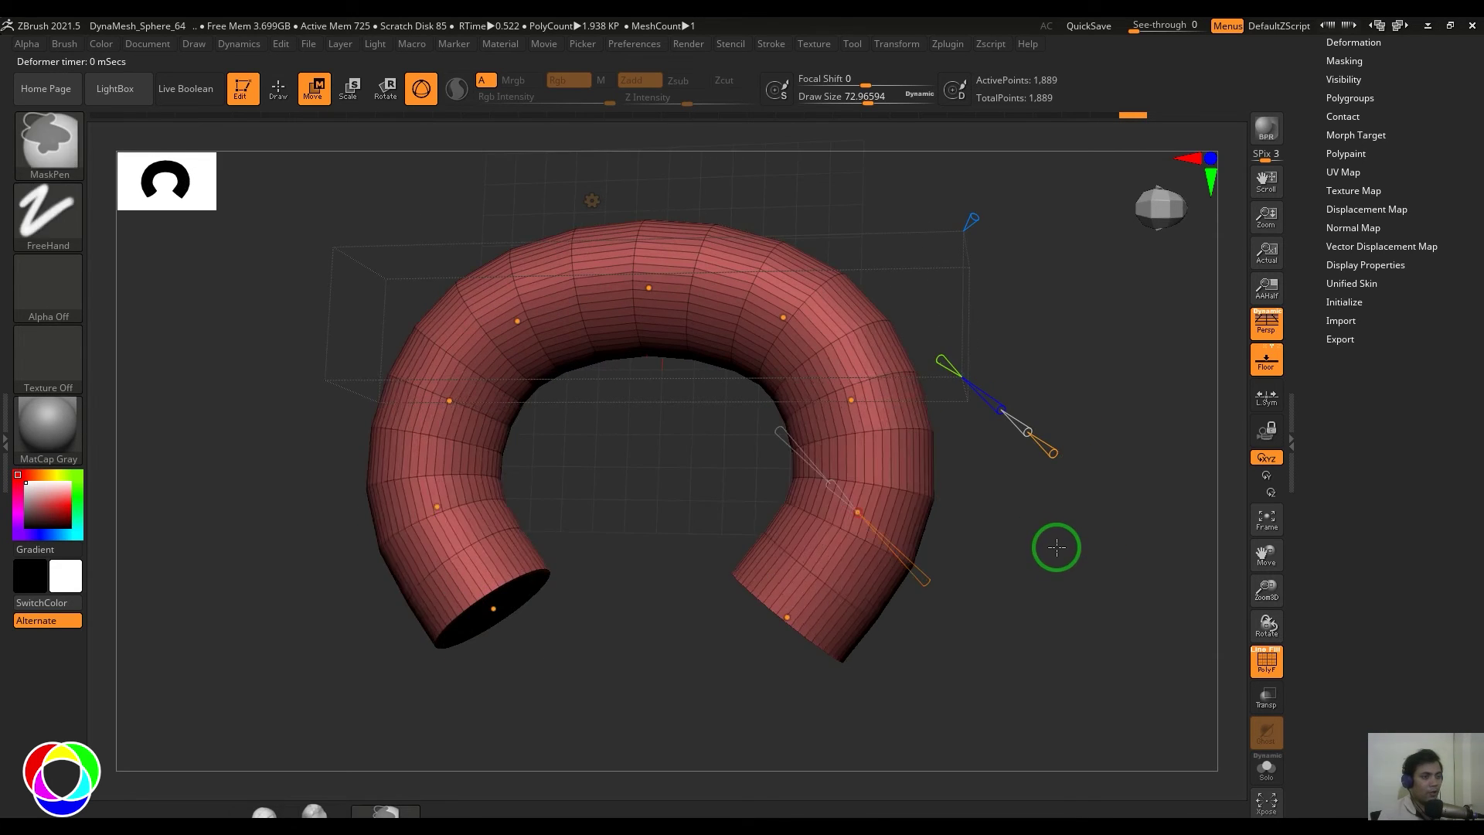
click(864, 510)
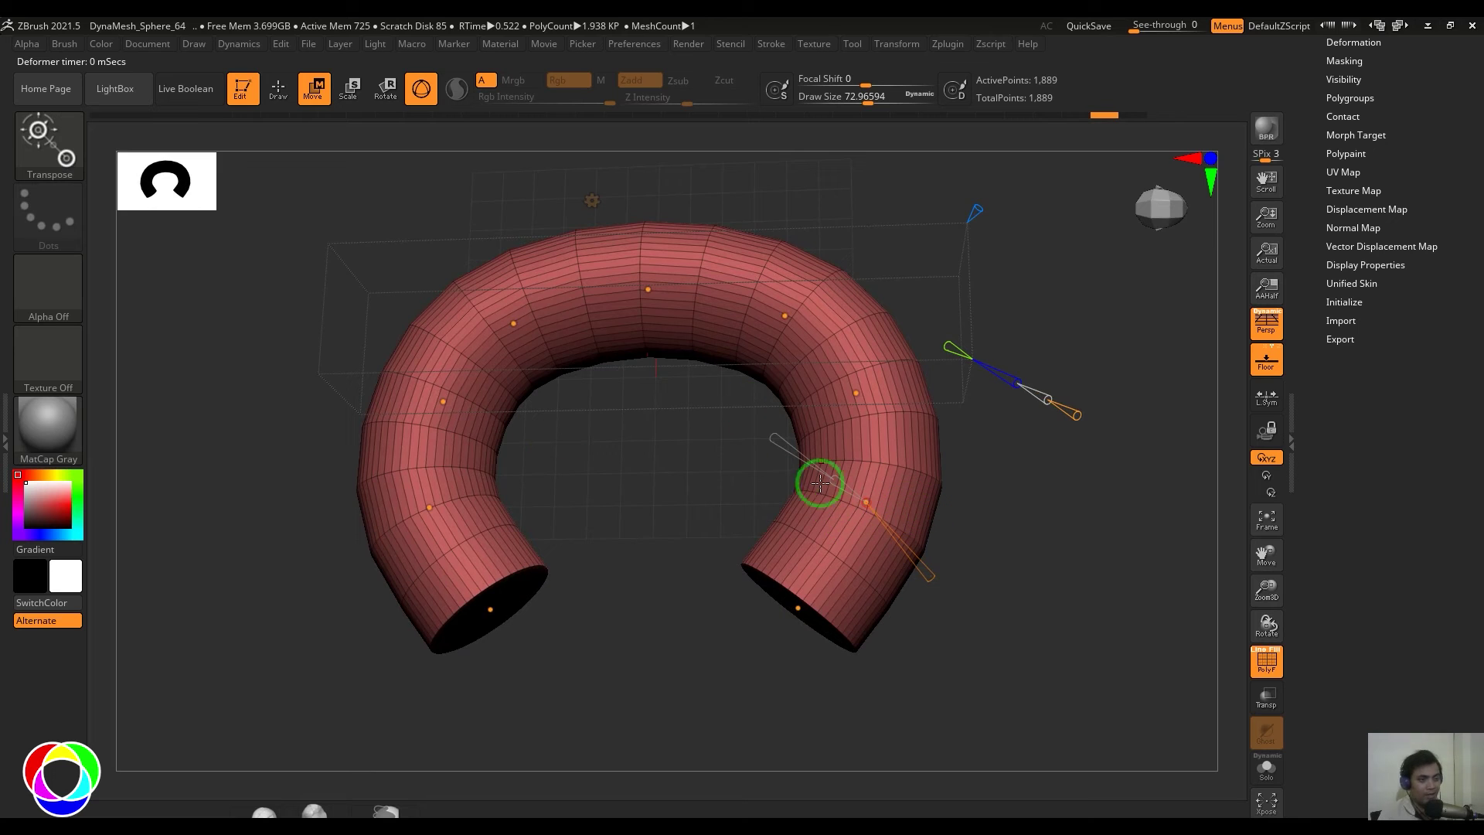
drag(1001, 494, 1008, 484)
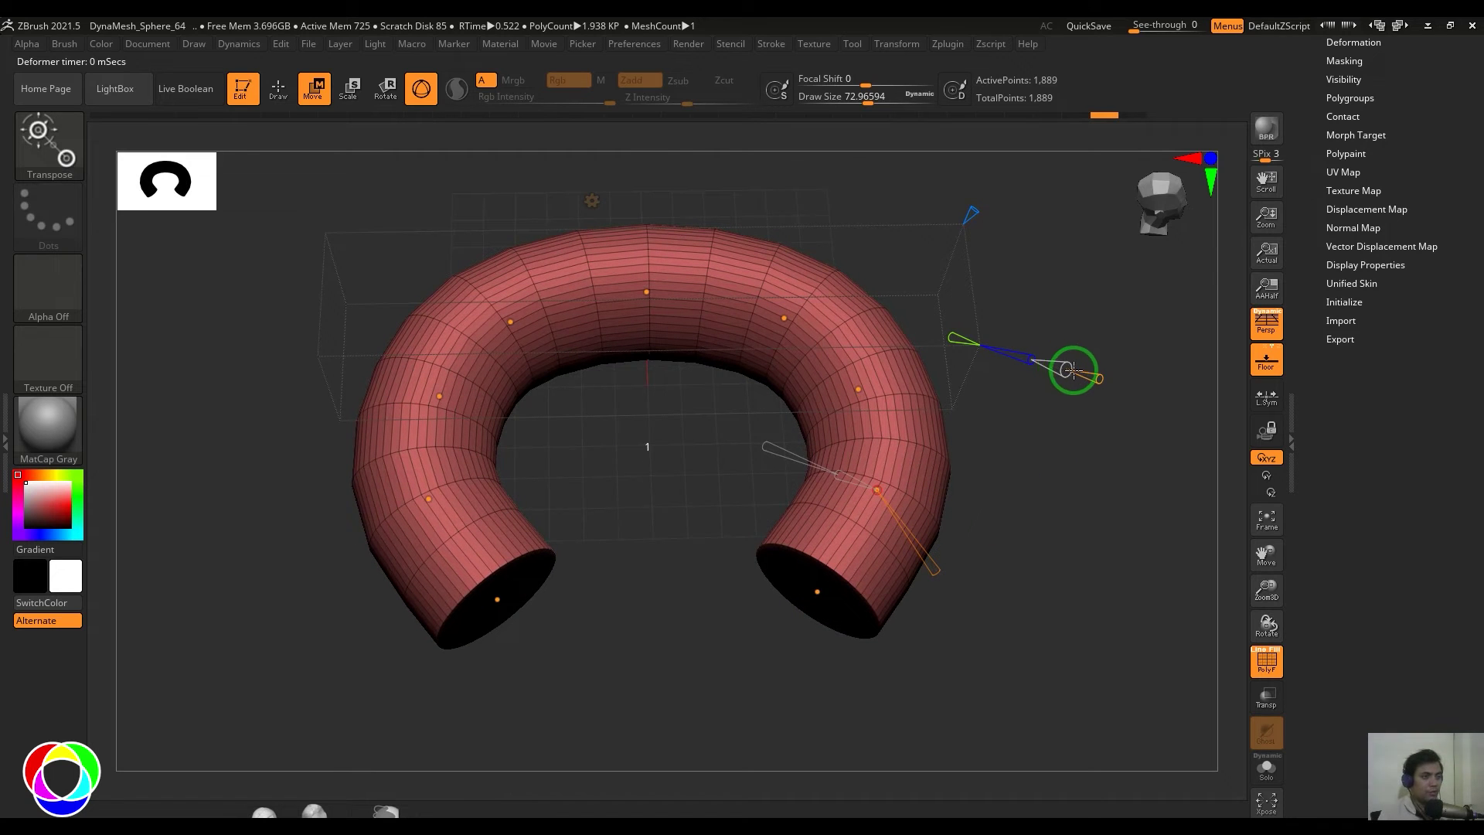
Spread the tube legs outward and raise the curve resolution for more control points.
drag(888, 491, 1244, 571)
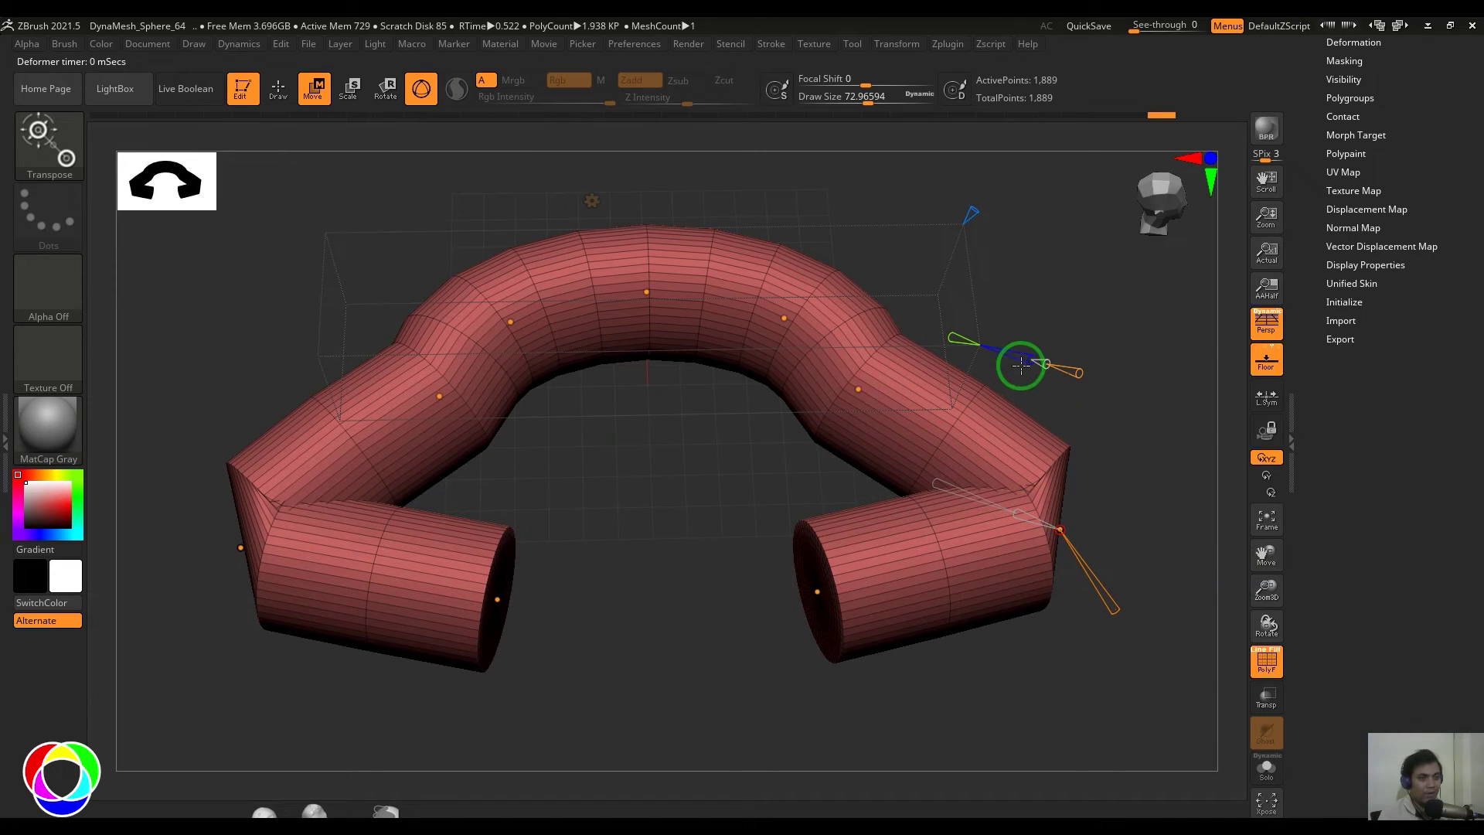
drag(1021, 367, 1122, 378)
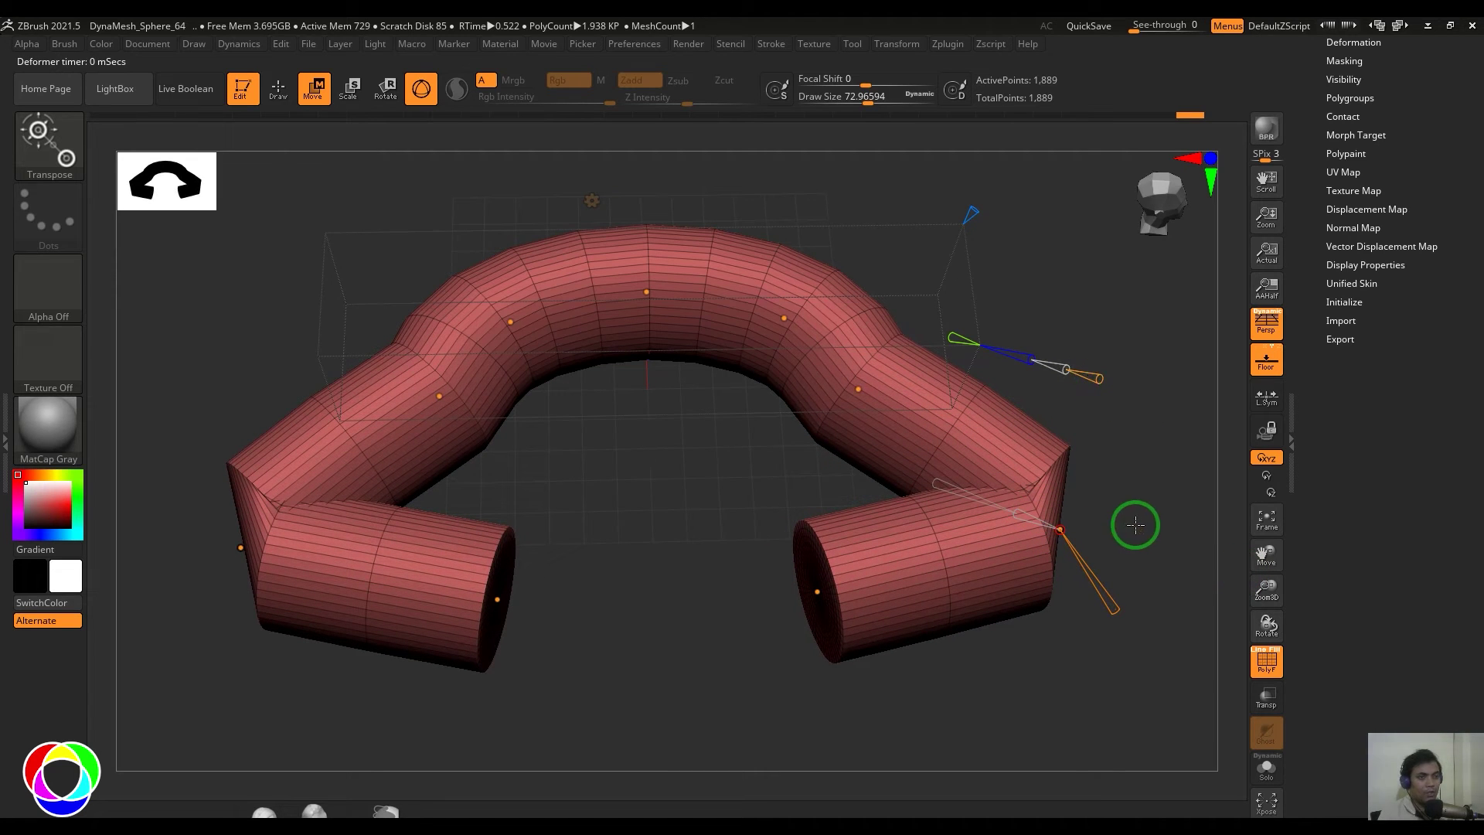
key(ctrl+z)
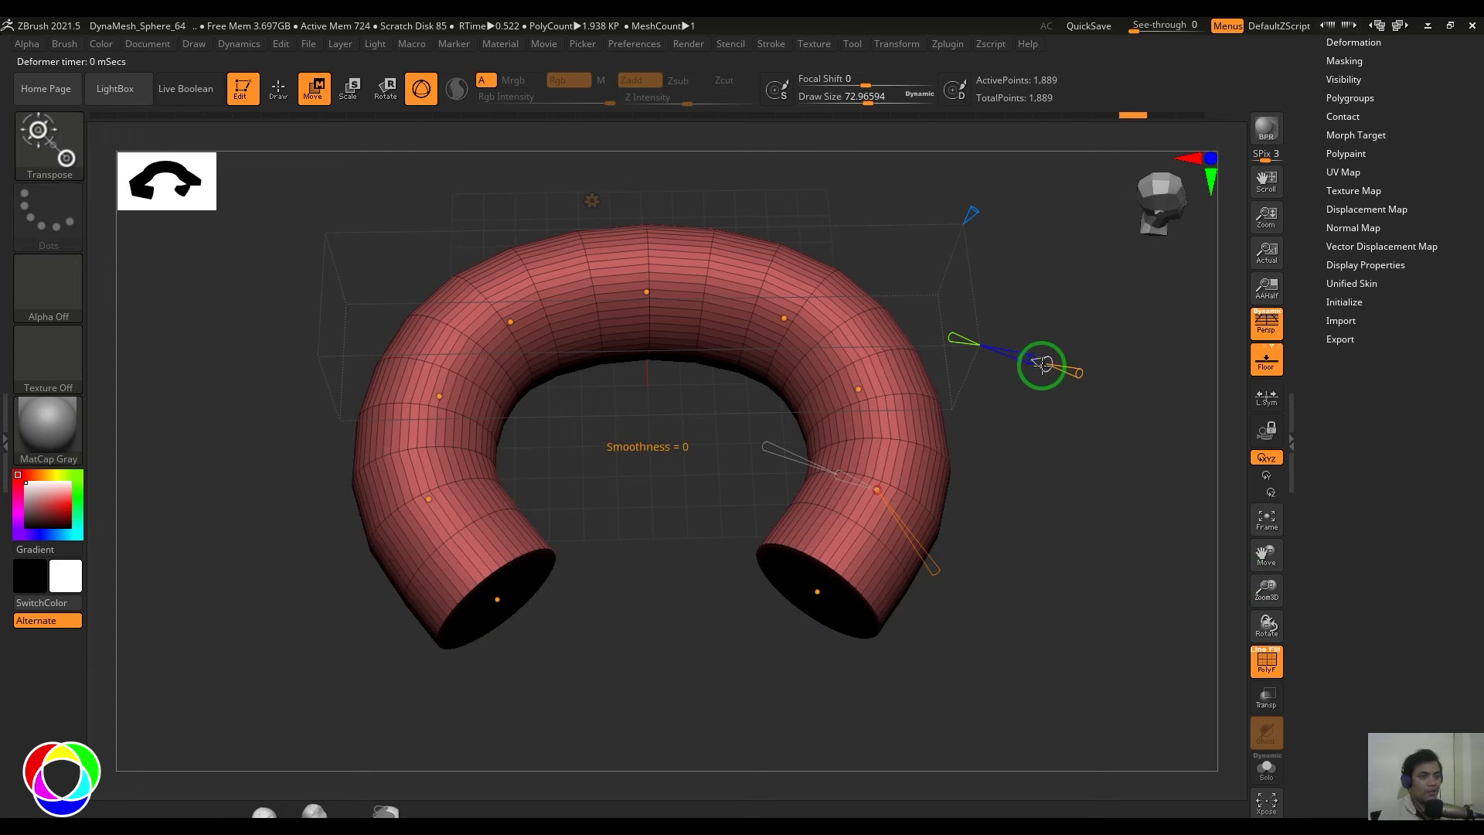
drag(915, 513, 982, 513)
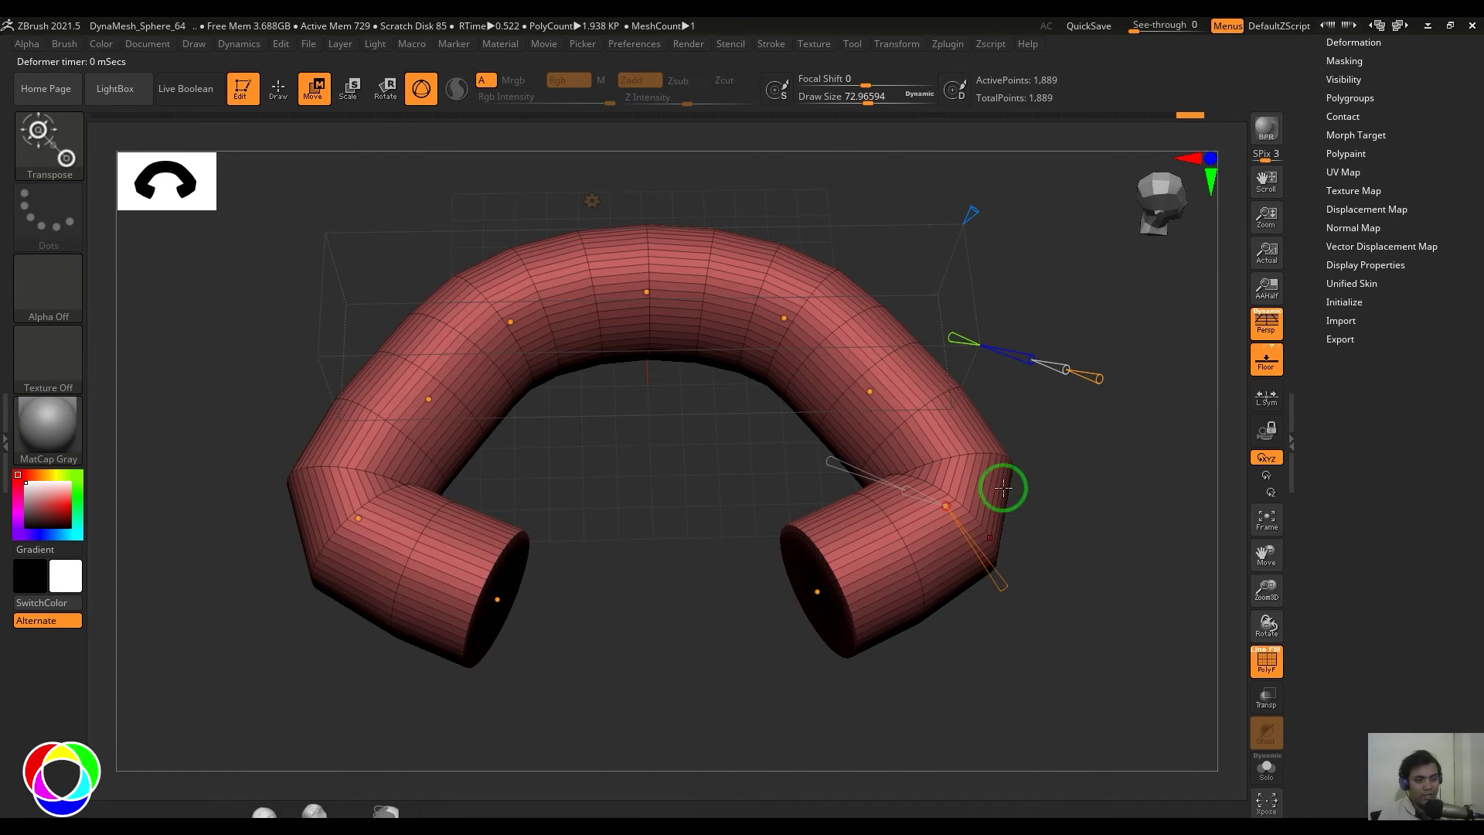
click(1094, 378)
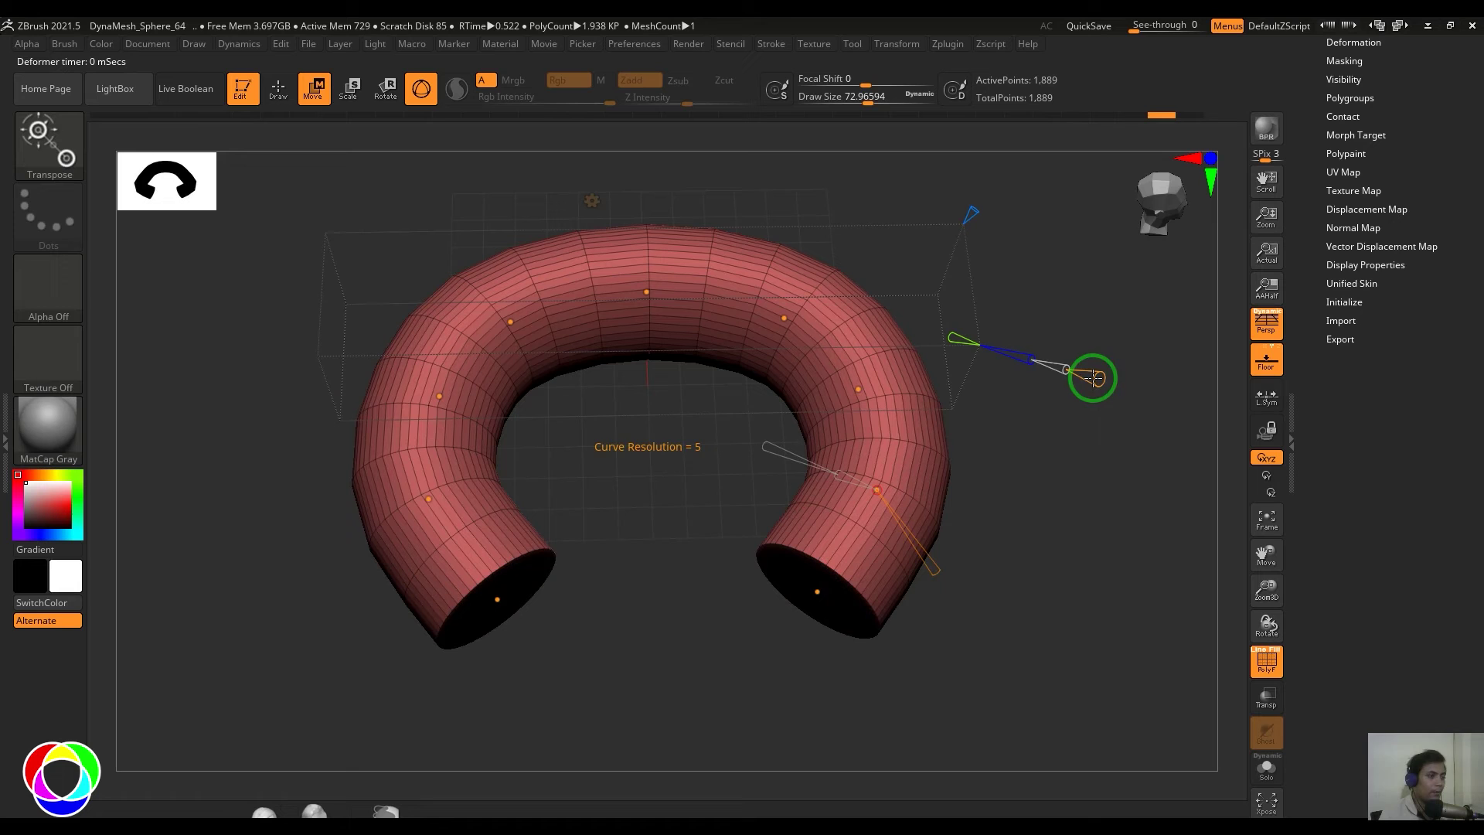
drag(1093, 378, 1090, 545)
Reshape the legs and lift the top curve point into a rounded arch.
drag(800, 629, 730, 671)
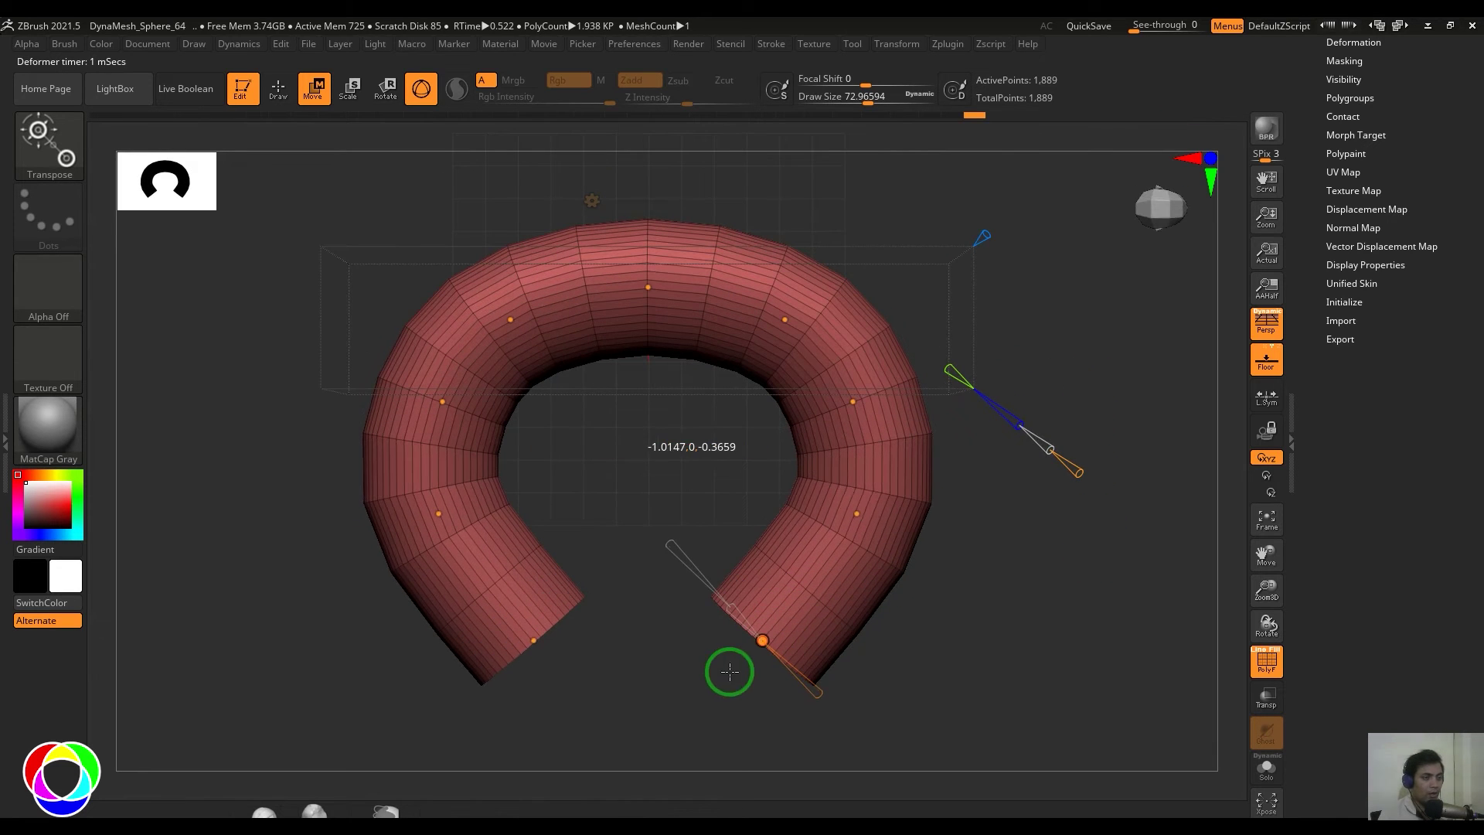
drag(855, 514, 865, 587)
click(861, 405)
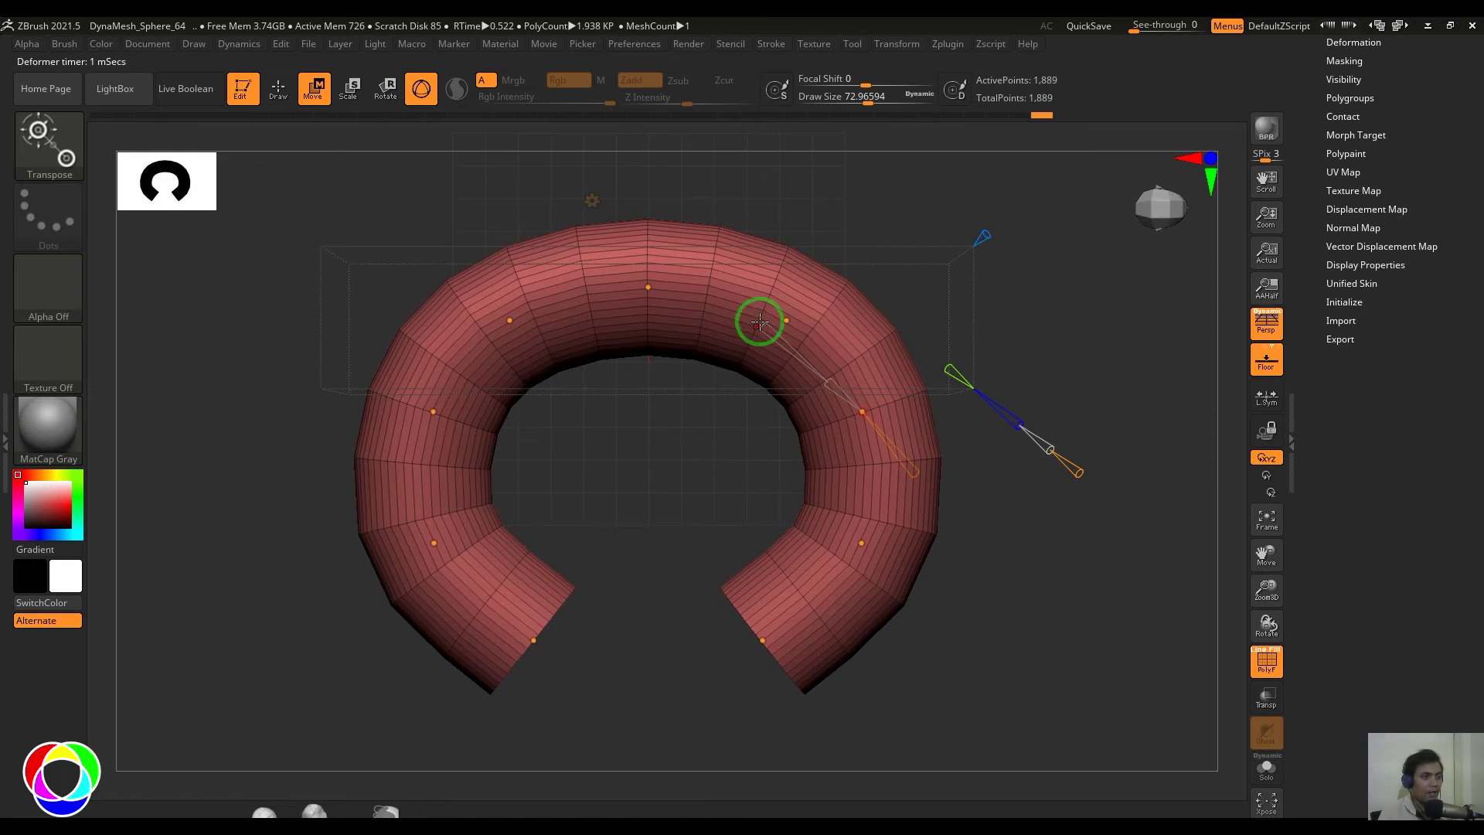
drag(760, 323, 789, 298)
click(648, 285)
drag(649, 285, 648, 270)
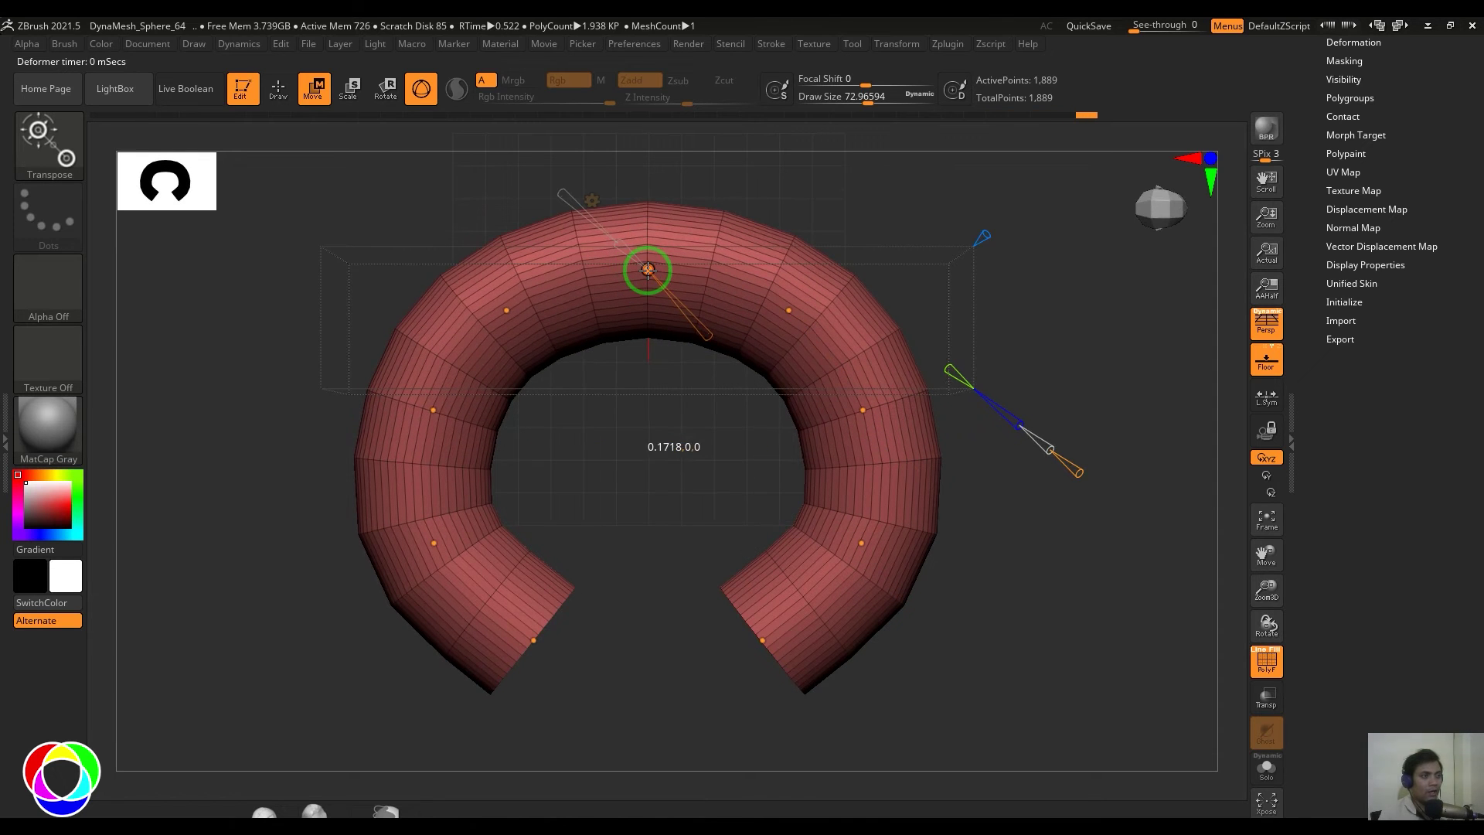
drag(1060, 582, 931, 359)
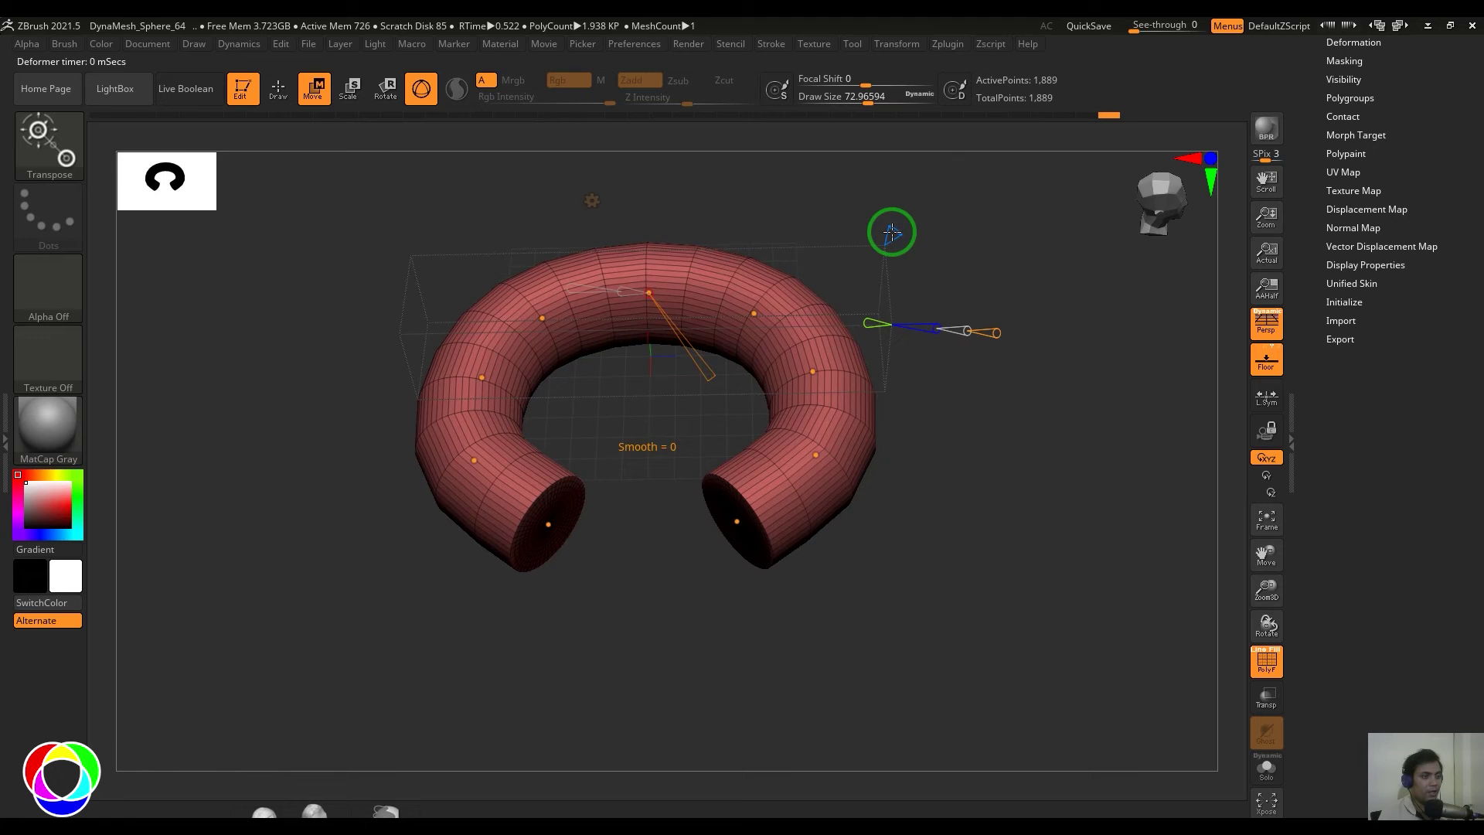
Increase the bend curve's smoothing and show the Transform Type list.
mouse_move(891, 232)
mouse_down()
mouse_move(1001, 135)
mouse_move(979, 246)
mouse_up()
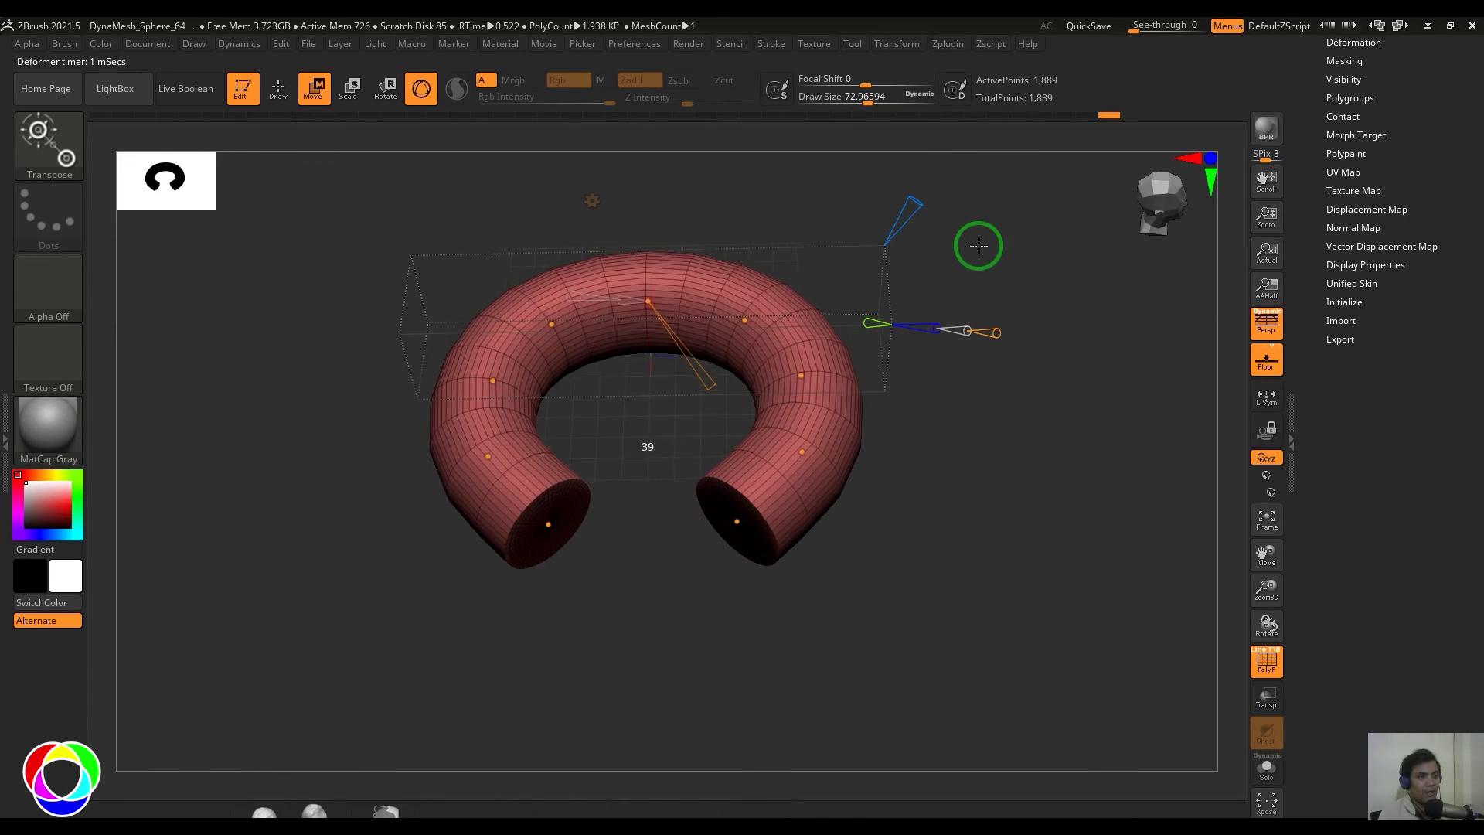
drag(978, 533, 1081, 526)
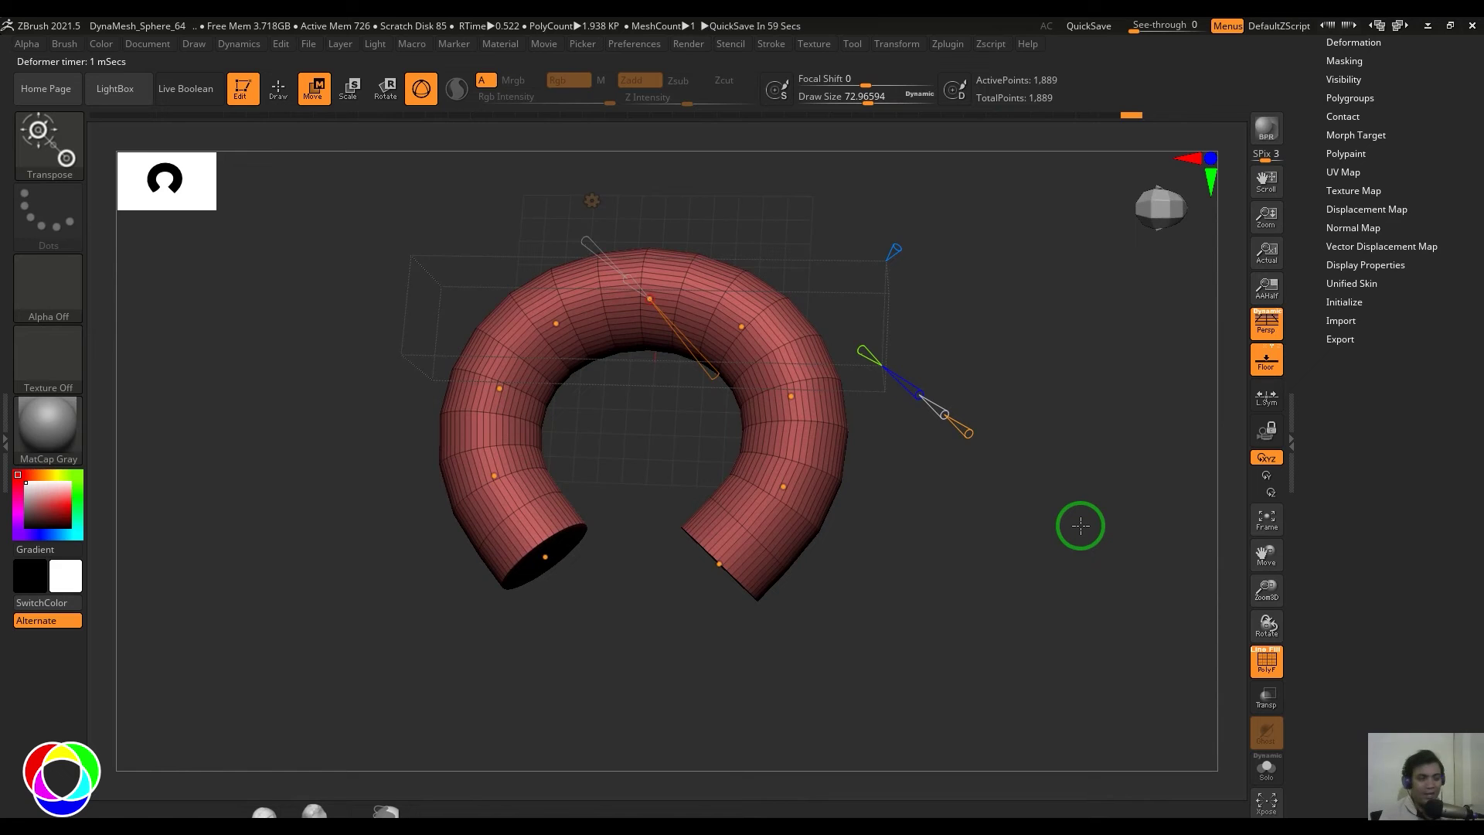
mouse_move(1023, 580)
mouse_down()
mouse_move(1020, 561)
mouse_move(822, 420)
mouse_up()
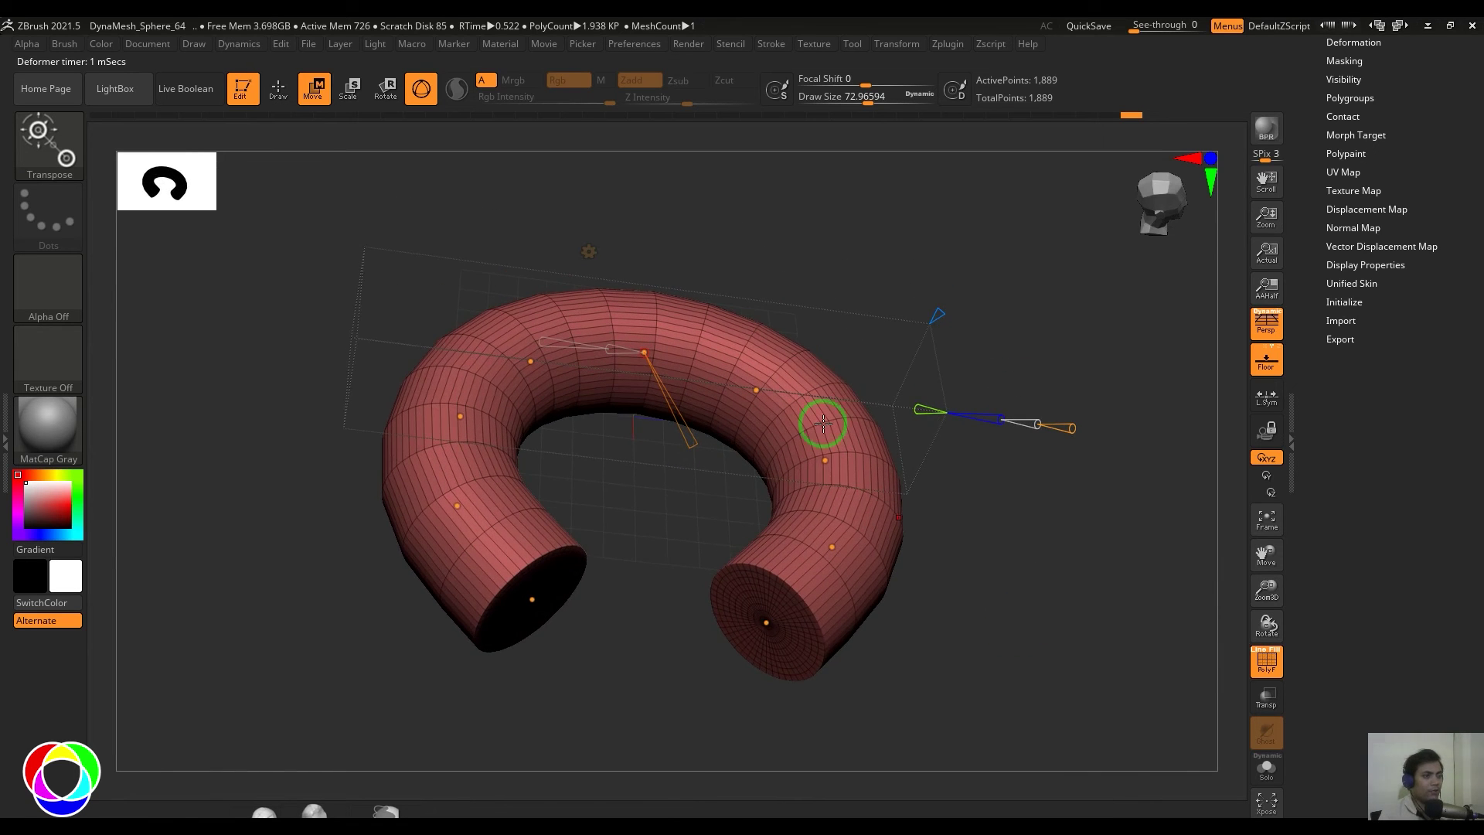
click(587, 249)
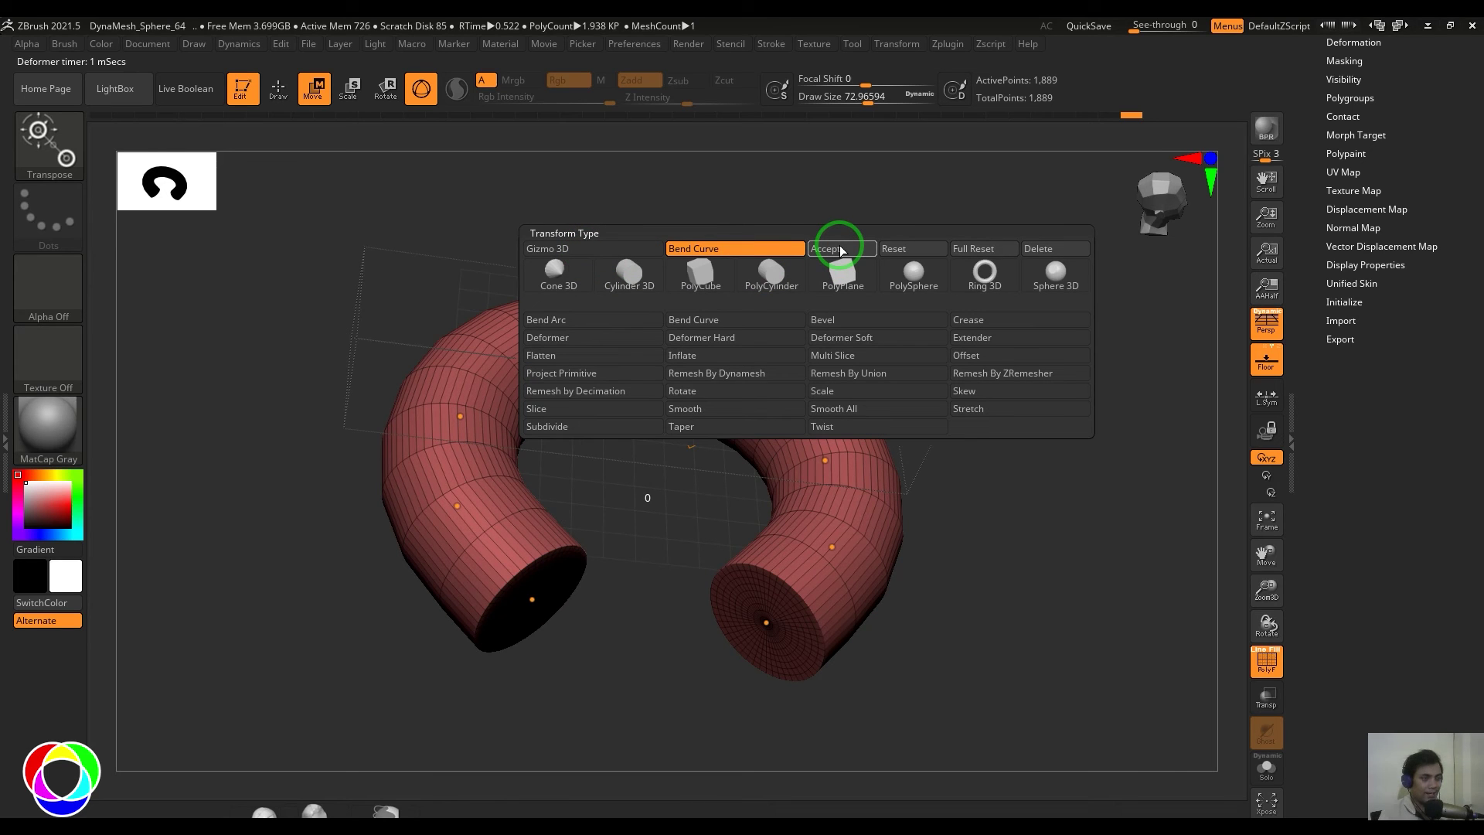
Reset the bend, reshape the cylinder into a horseshoe arch, and Accept it.
click(884, 249)
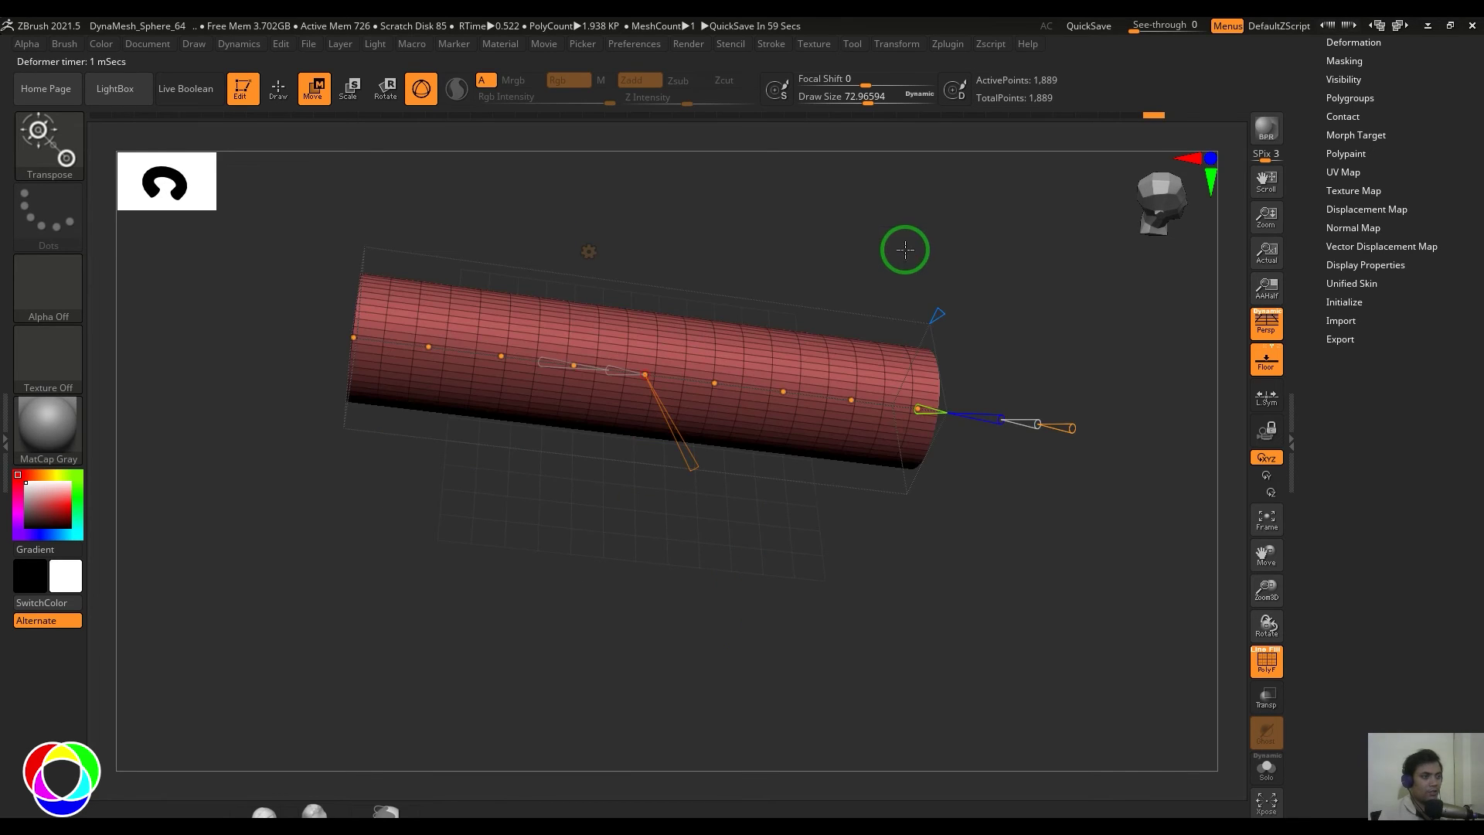
mouse_move(870, 522)
mouse_down()
mouse_move(722, 384)
mouse_move(711, 488)
mouse_up()
mouse_move(788, 380)
mouse_down()
mouse_move(884, 408)
mouse_move(834, 603)
mouse_move(932, 375)
mouse_move(742, 768)
mouse_move(823, 634)
mouse_move(776, 633)
mouse_move(813, 523)
mouse_move(797, 599)
mouse_move(776, 464)
mouse_move(729, 421)
mouse_move(785, 321)
mouse_move(735, 646)
mouse_move(766, 341)
mouse_move(1001, 274)
mouse_move(1090, 305)
mouse_move(1091, 289)
mouse_move(1078, 296)
mouse_up()
click(584, 254)
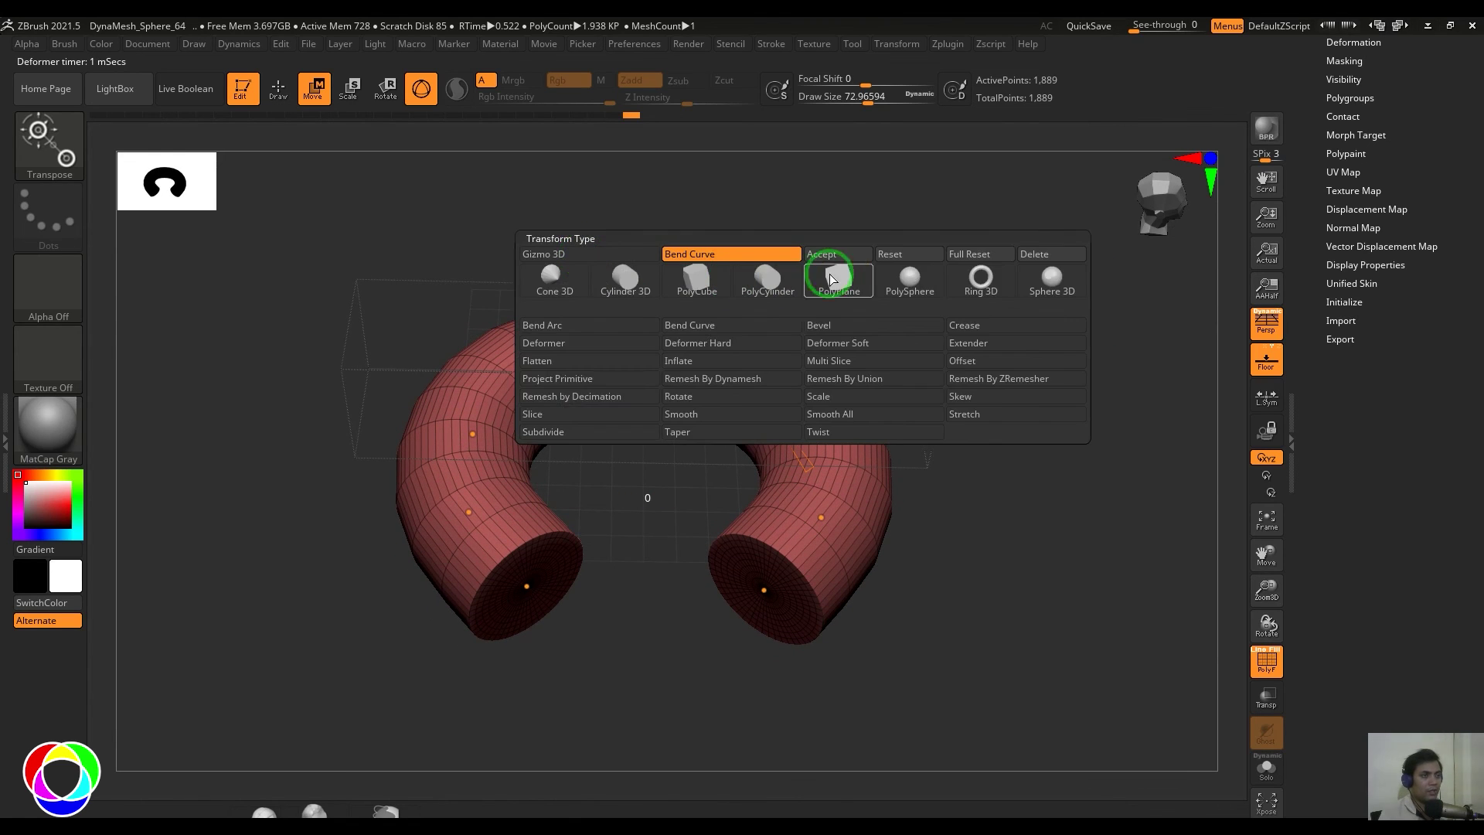
click(848, 254)
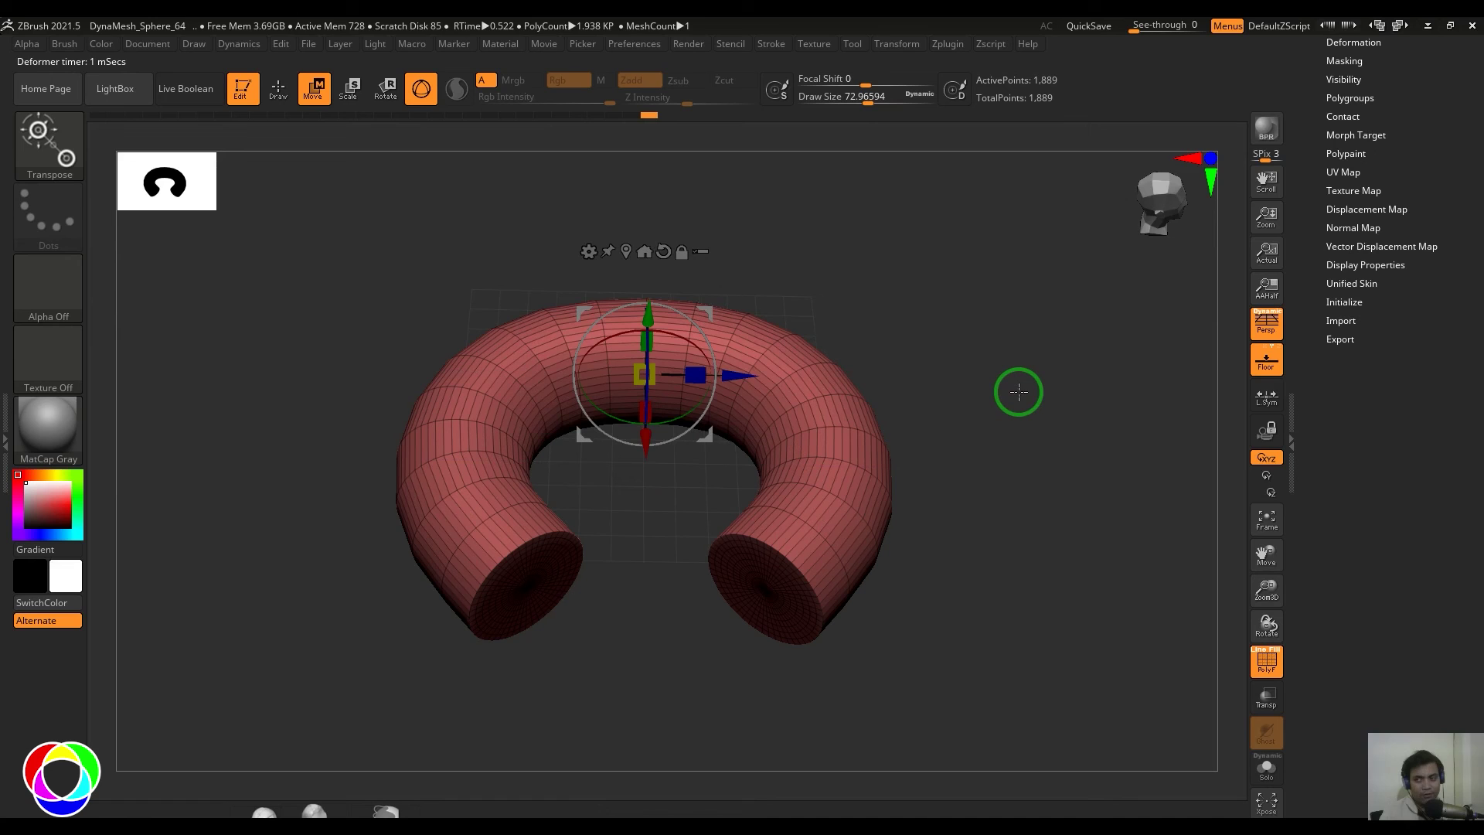